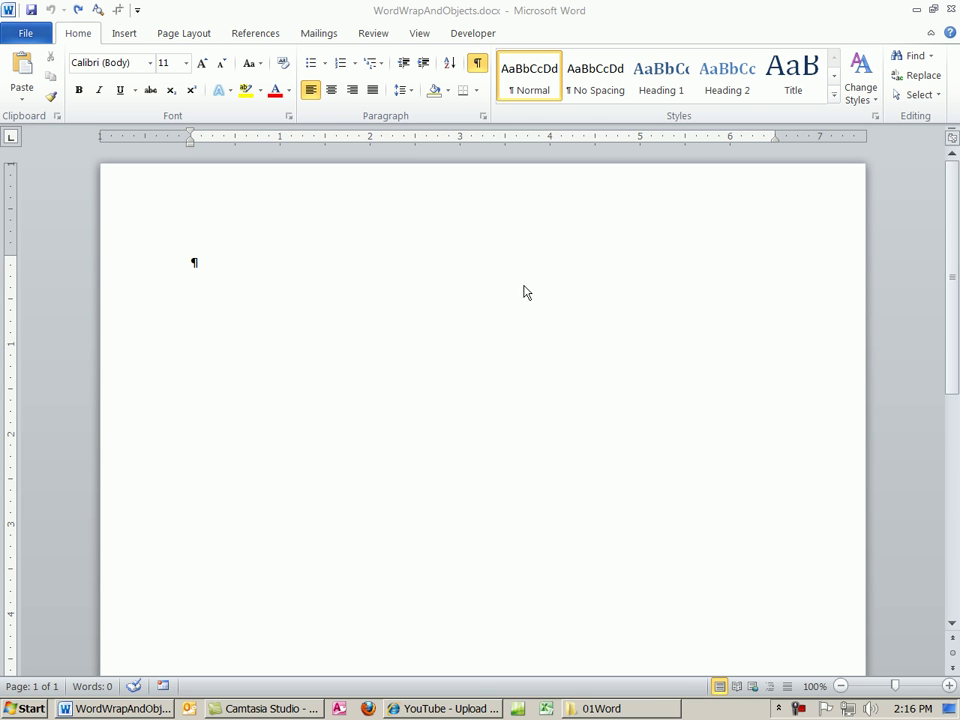
Open WordWrapAndObjects.docx from the 01Word folder so the empty document appears in Word.
click(429, 264)
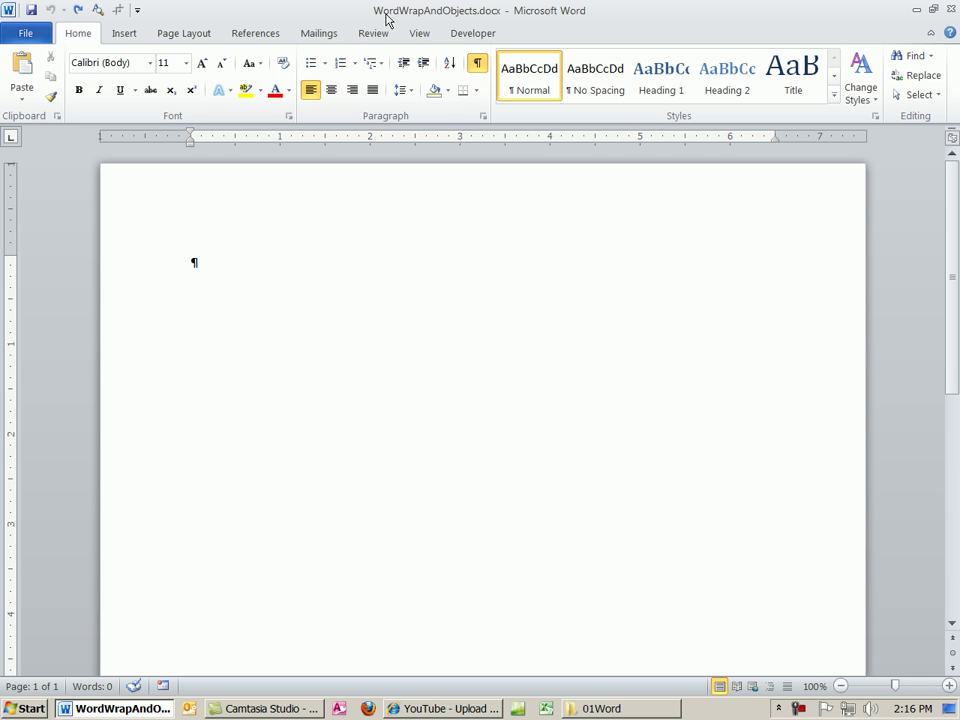
click(590, 708)
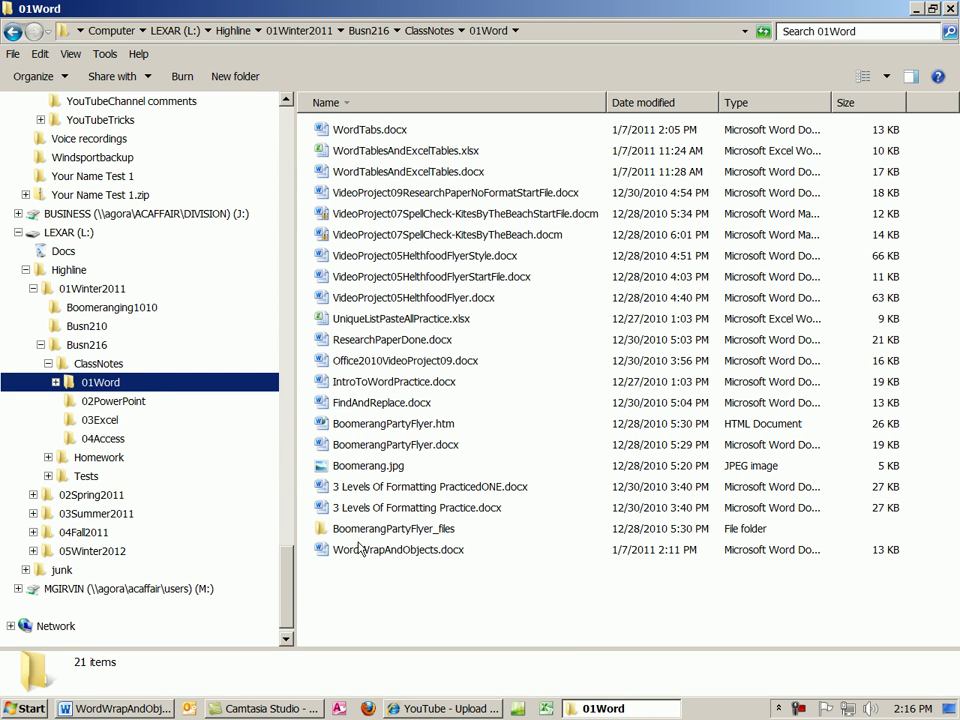
double_click(392, 550)
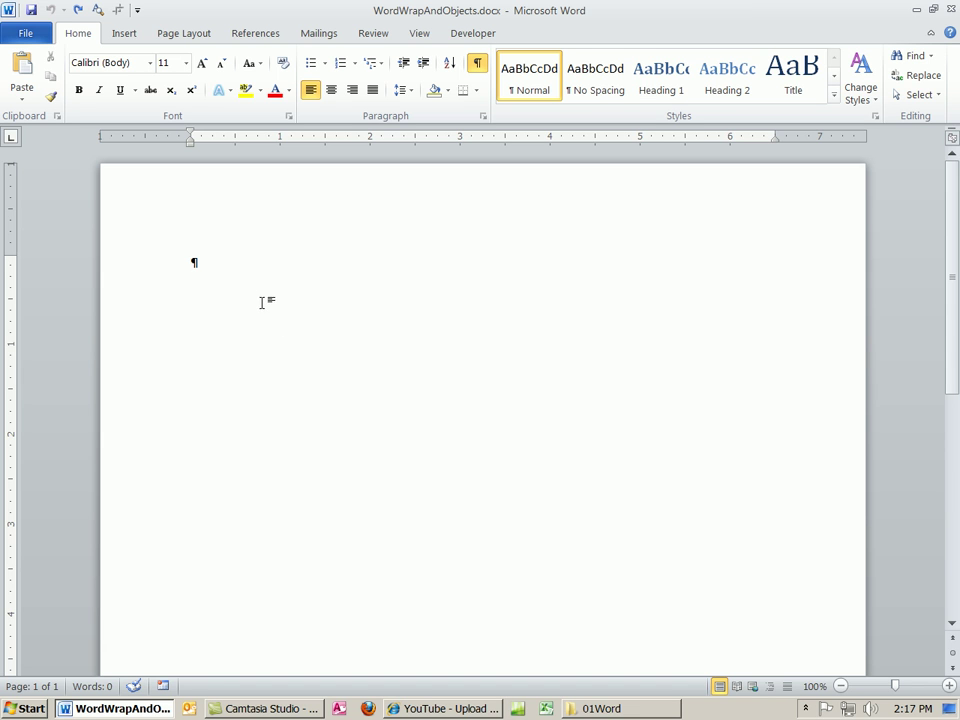
Zoom to 130%, generate three sample paragraphs with =rand(), and delete the extra space before 'insert'.
scroll(262, 301, up, 2)
scroll(264, 300, up, 1)
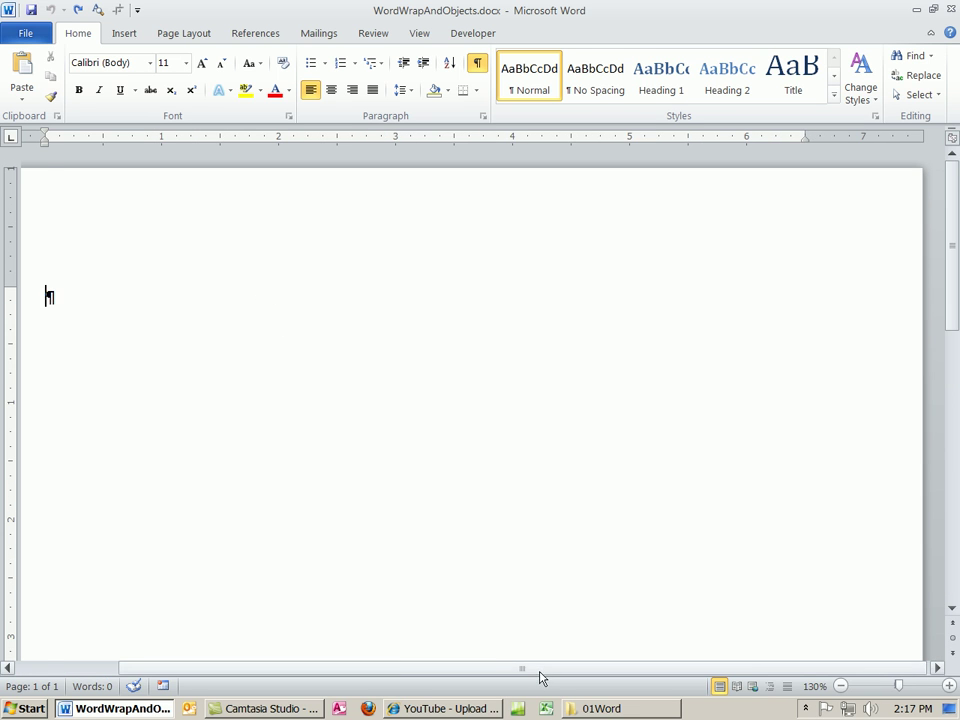
drag(542, 668, 380, 668)
text(=rand)
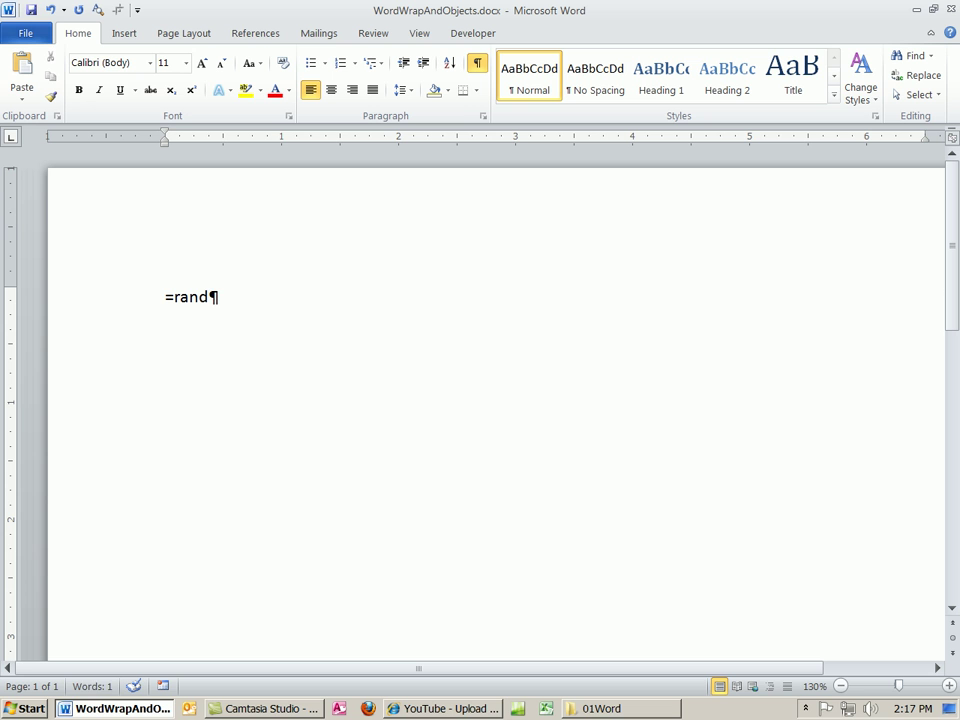
text(())
key(Return)
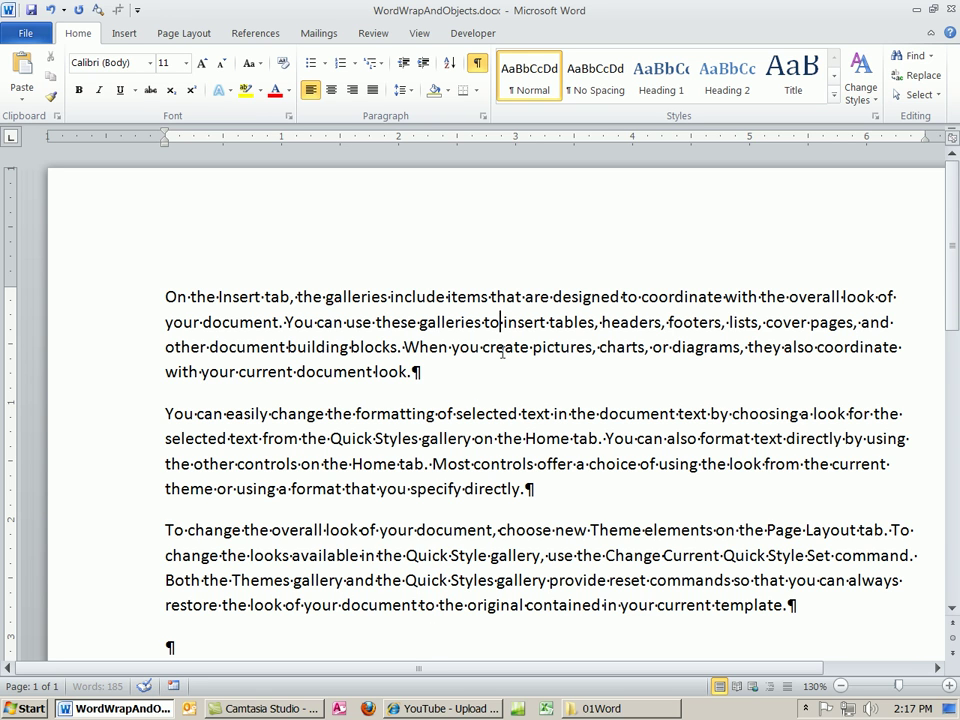
click(500, 322)
key(BackSpace)
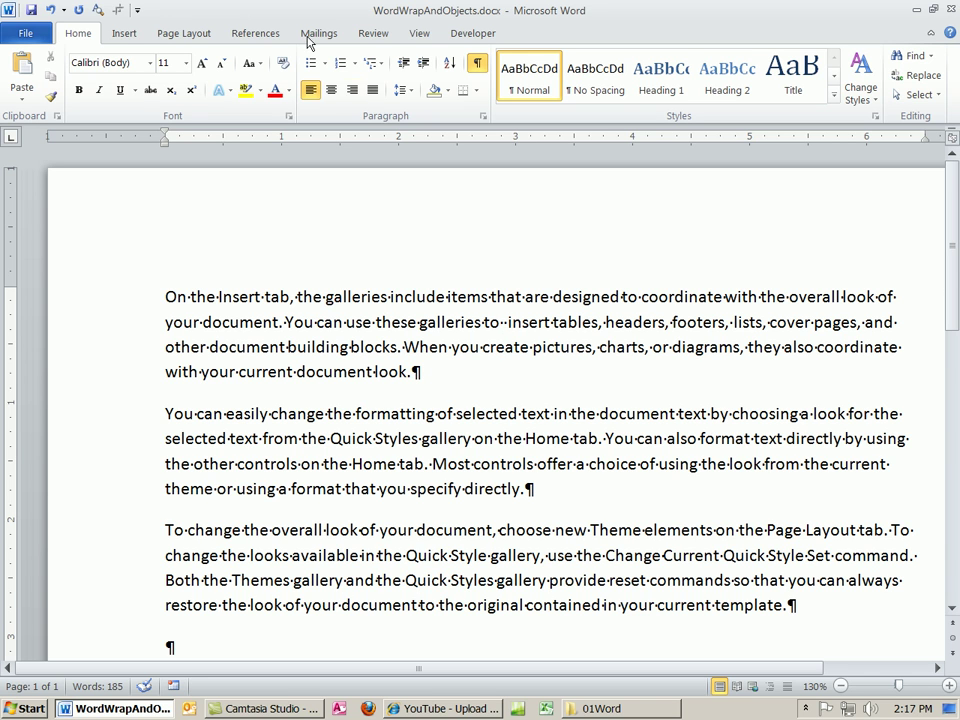
Insert the orange cornucopia clip art from a 'Cornucopia' search between 'to' and 'insert'.
click(125, 38)
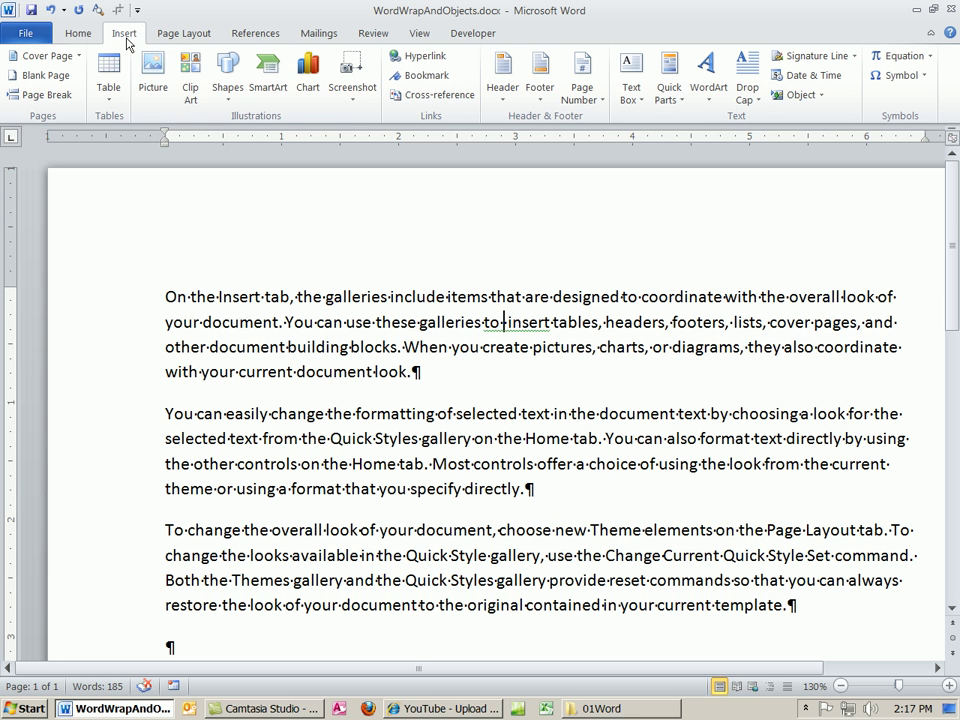
click(190, 82)
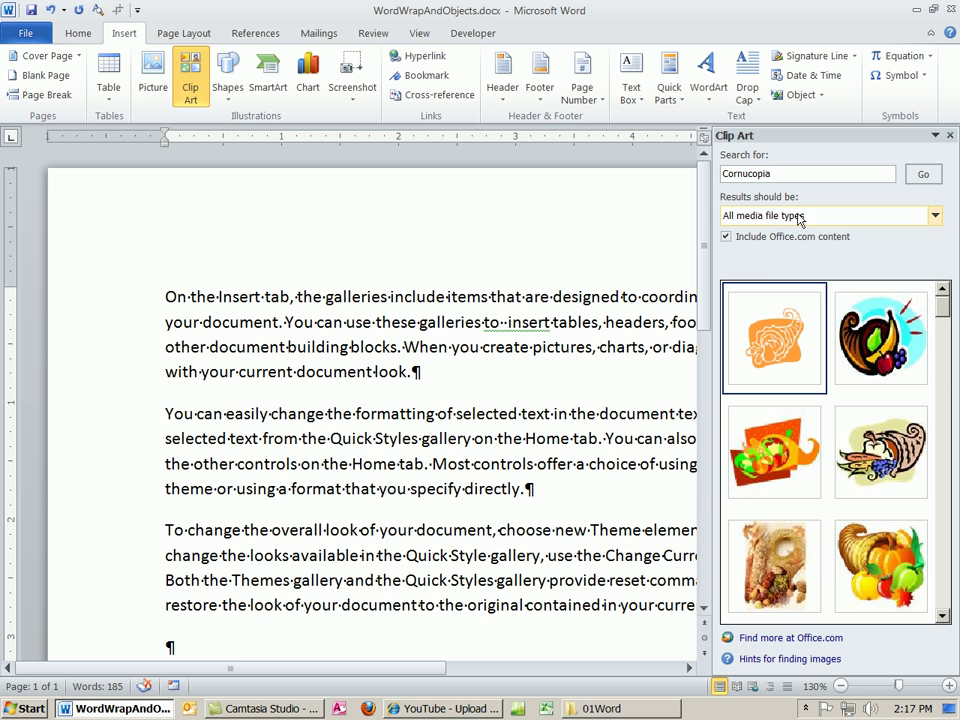
click(775, 345)
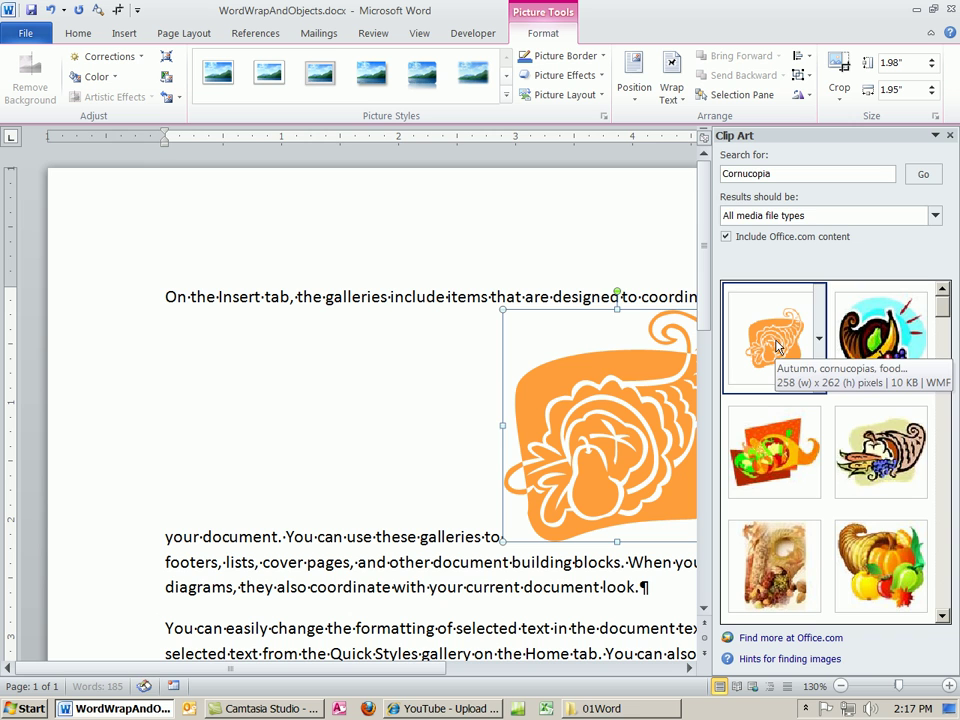
click(949, 135)
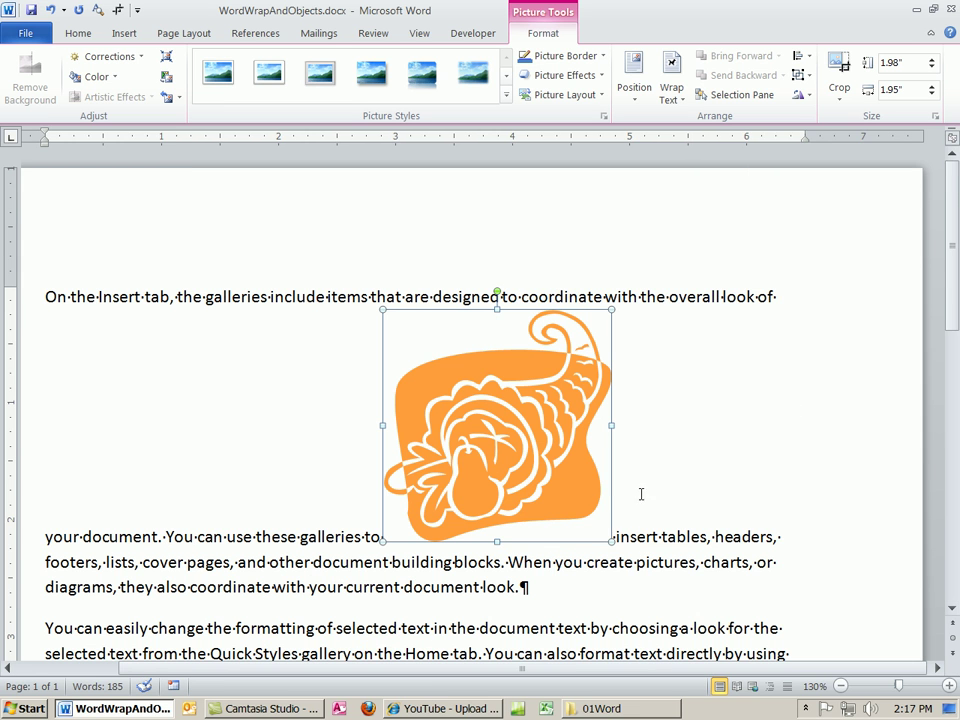
scroll(573, 561, down, 2)
click(509, 468)
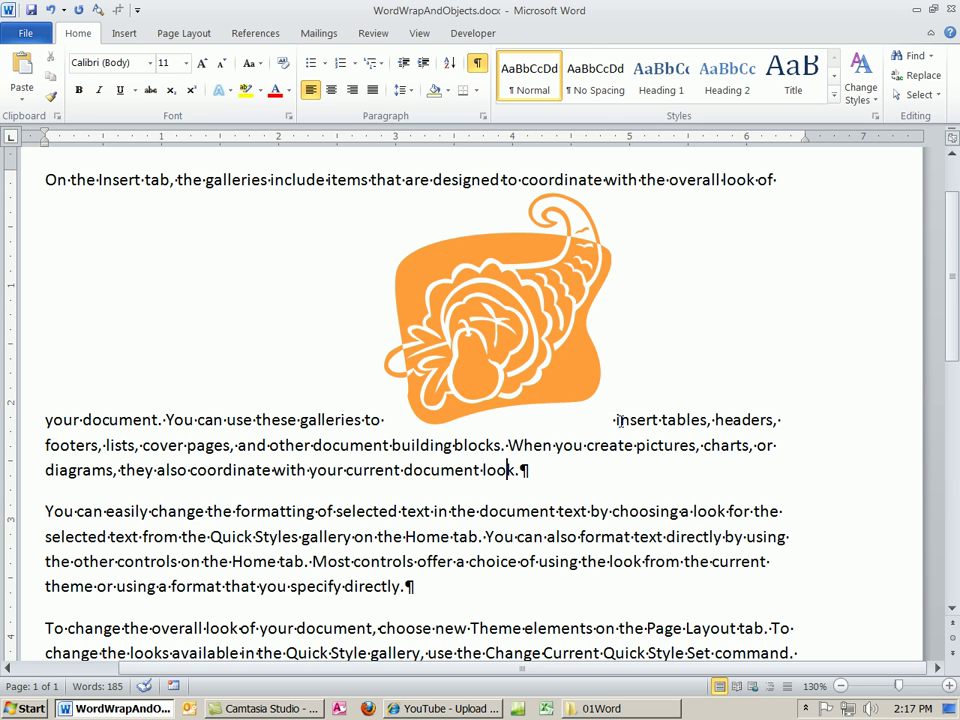
click(535, 402)
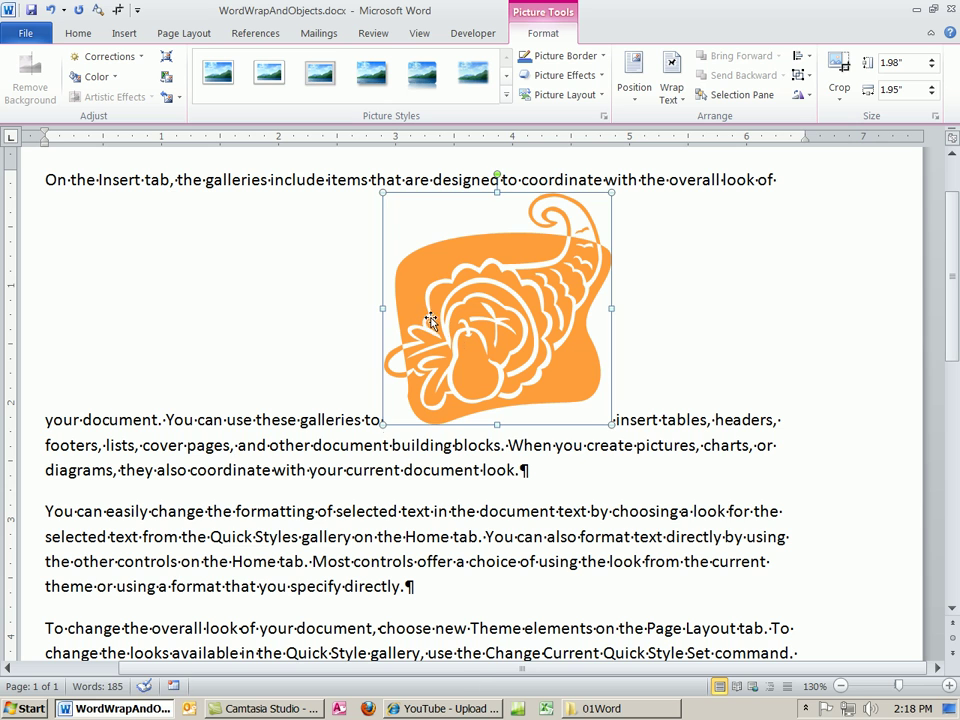
mouse_move(429, 321)
mouse_down()
mouse_move(508, 403)
mouse_move(527, 508)
mouse_move(480, 510)
mouse_move(563, 499)
mouse_move(476, 510)
mouse_move(214, 512)
mouse_move(368, 515)
mouse_move(400, 470)
mouse_move(326, 274)
mouse_move(452, 484)
mouse_move(572, 488)
mouse_move(577, 508)
mouse_move(574, 483)
mouse_up()
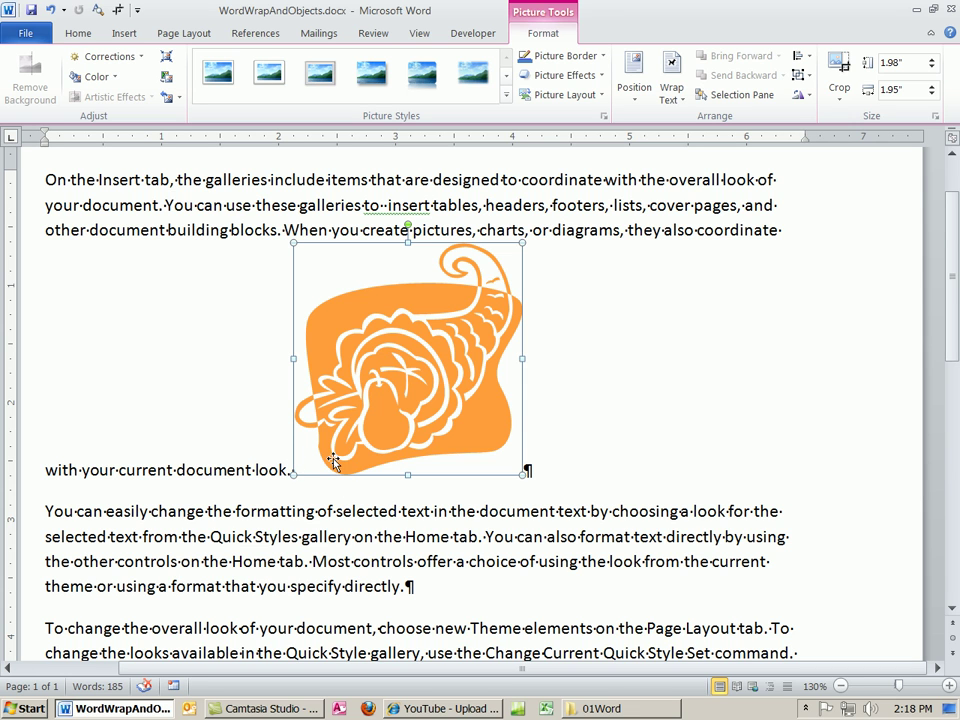
drag(403, 326, 443, 337)
drag(380, 265, 385, 214)
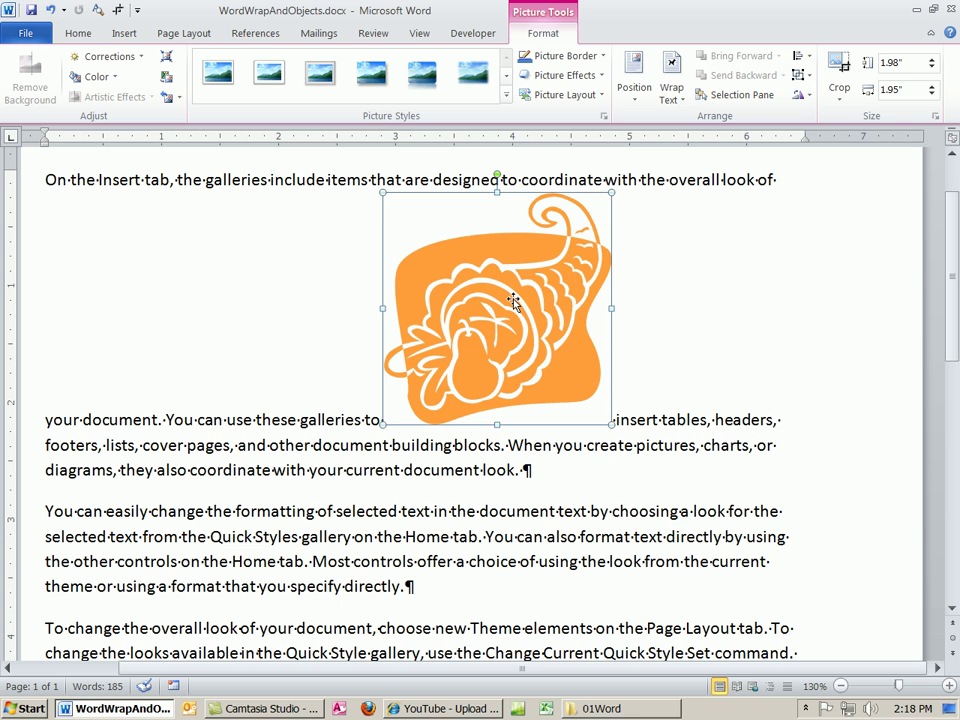
Set the cornucopia picture's text wrapping to Tight.
right_click(540, 214)
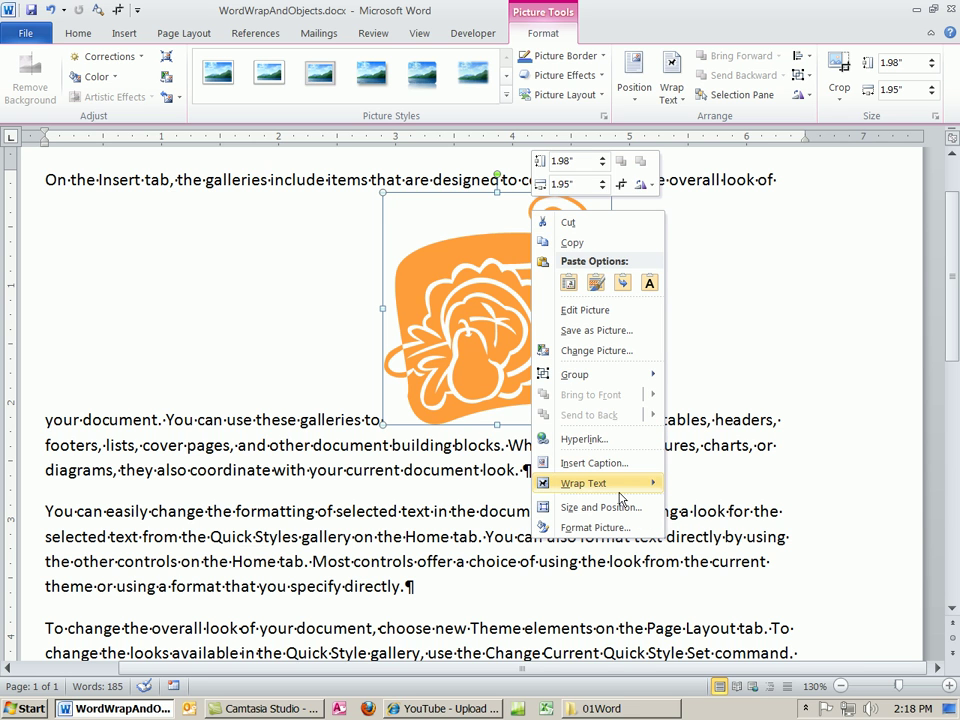
mouse_move(618, 486)
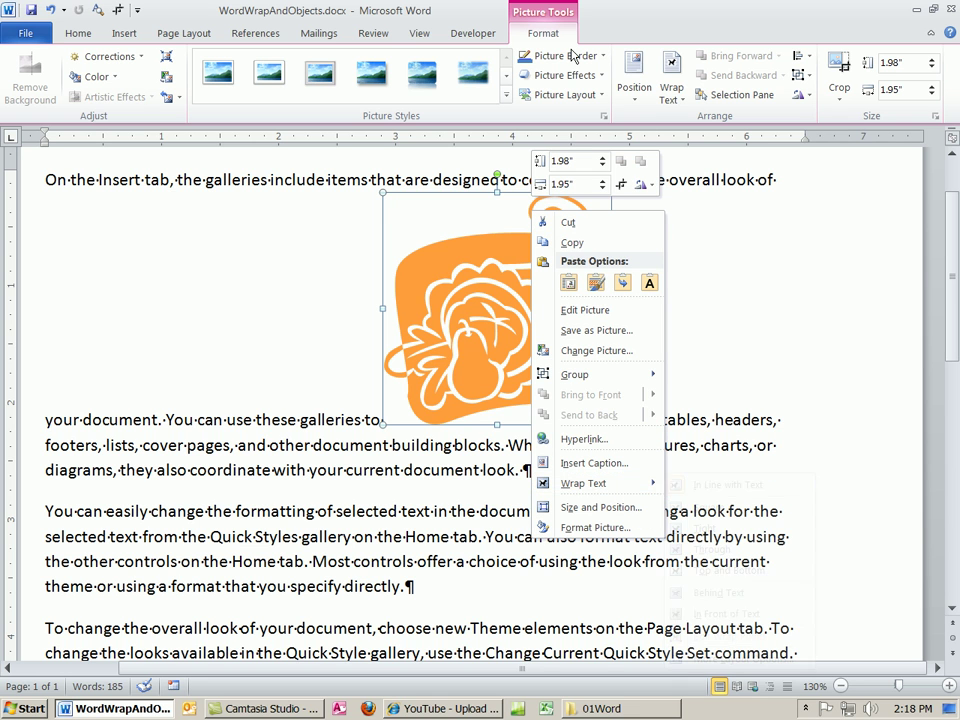
click(676, 107)
click(676, 105)
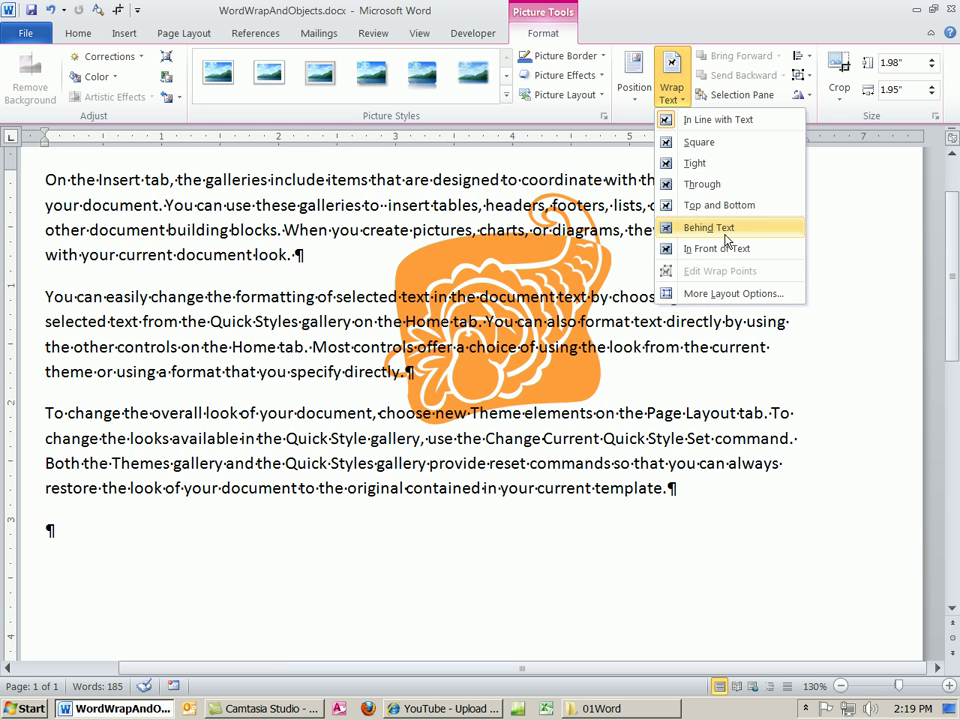
click(690, 165)
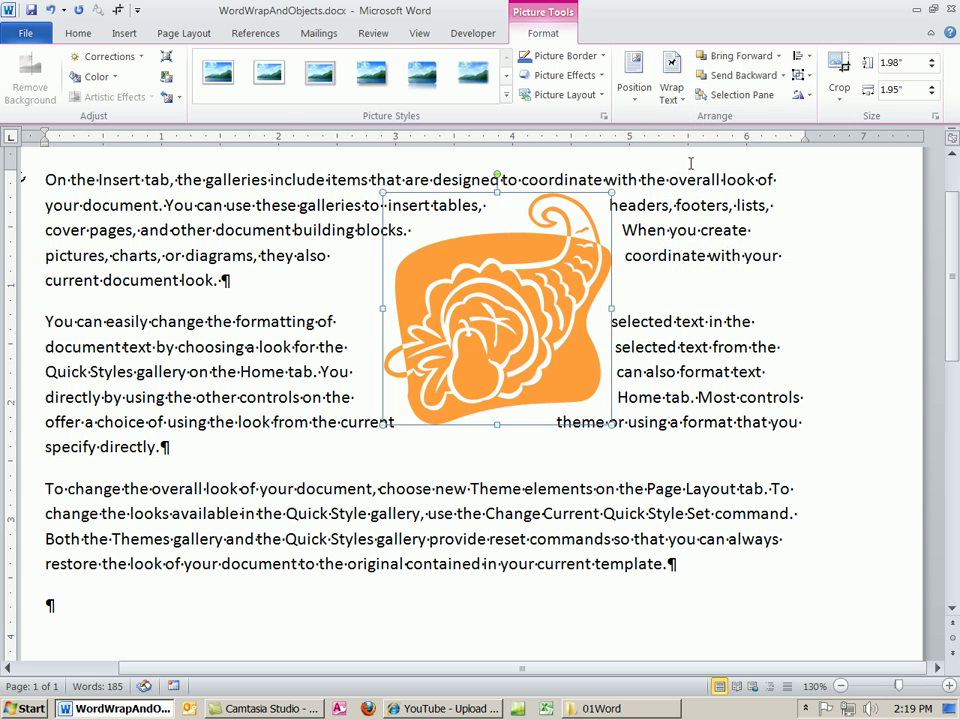
Drag the cornucopia picture further right so the surrounding text wraps on both sides.
click(526, 459)
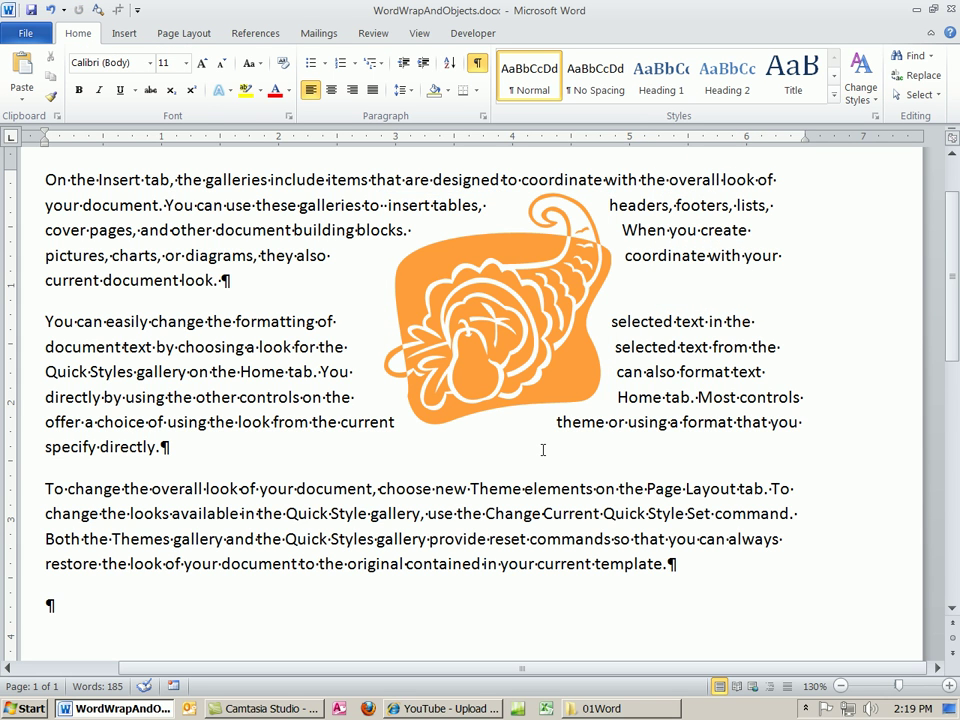
scroll(585, 407, up, 1)
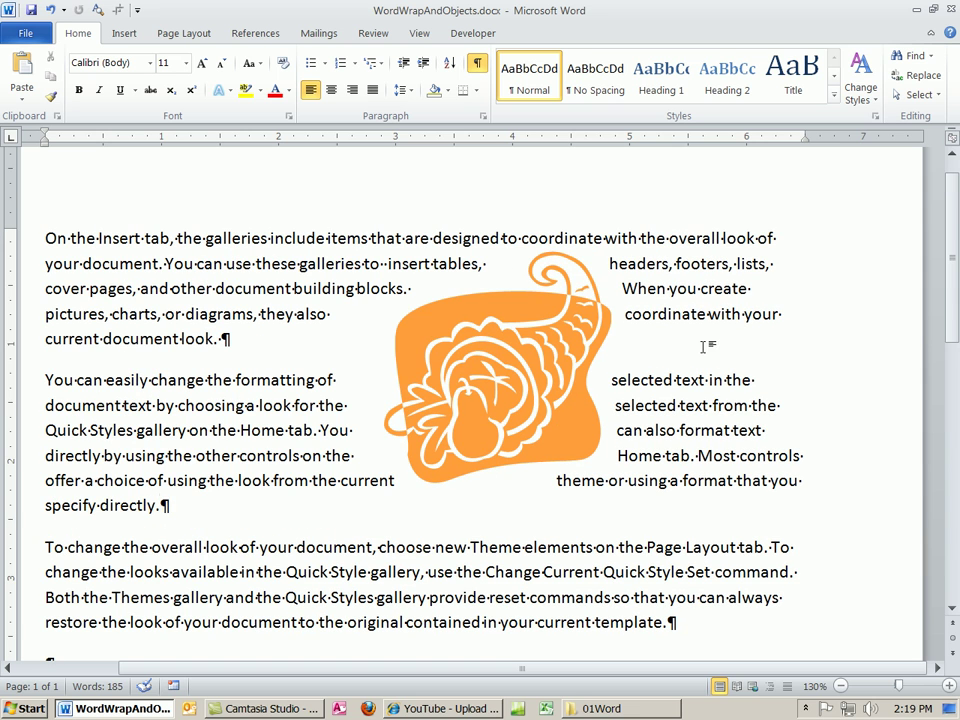
click(538, 371)
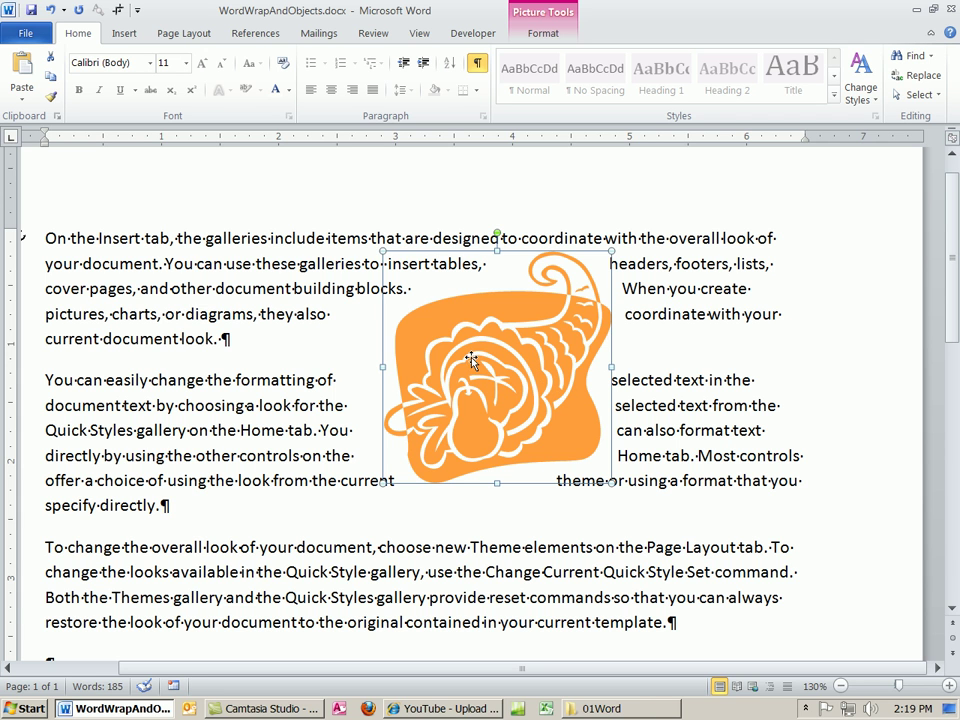
drag(462, 366, 540, 347)
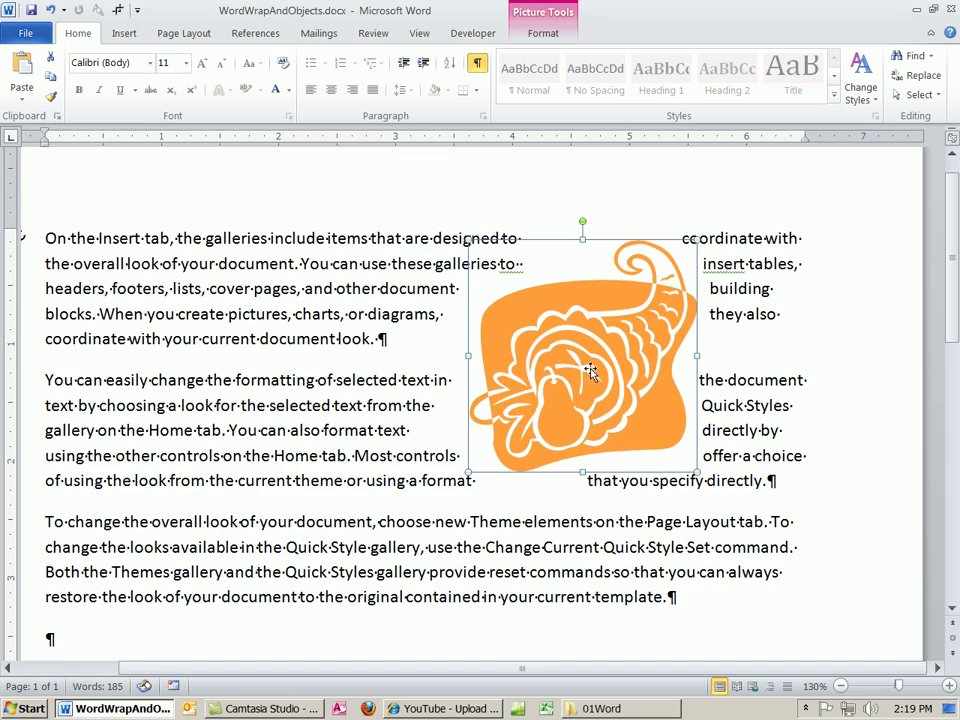
ctrl+scroll(580, 374, down, 1)
ctrl+scroll(580, 374, down, 1)
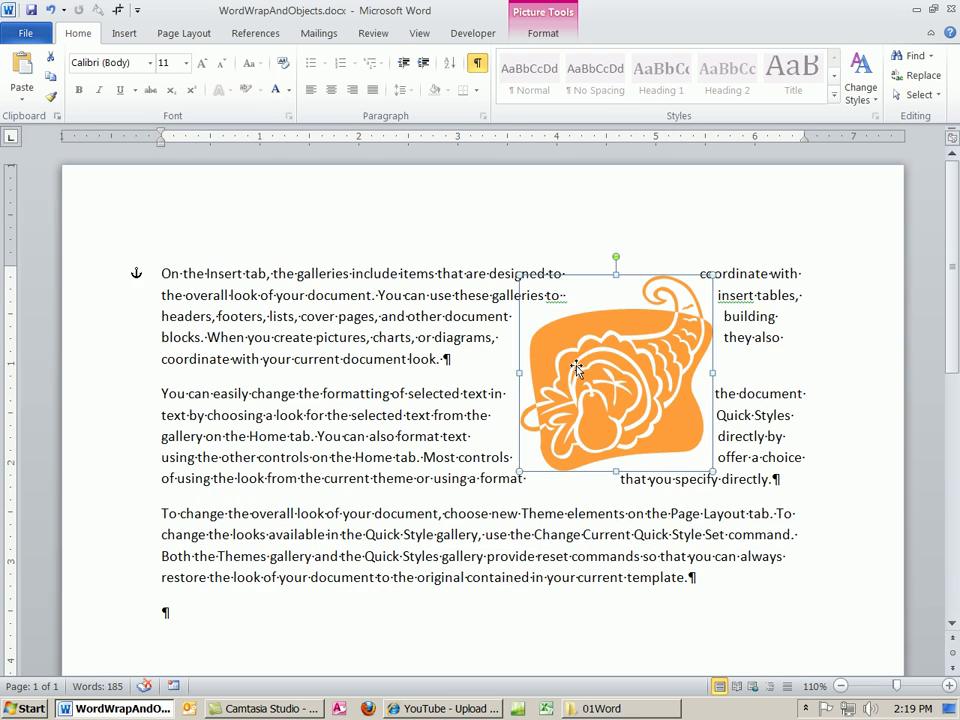
Undo the picture move and Tight wrapping twice, then reselect the cornucopia.
key(ctrl+z)
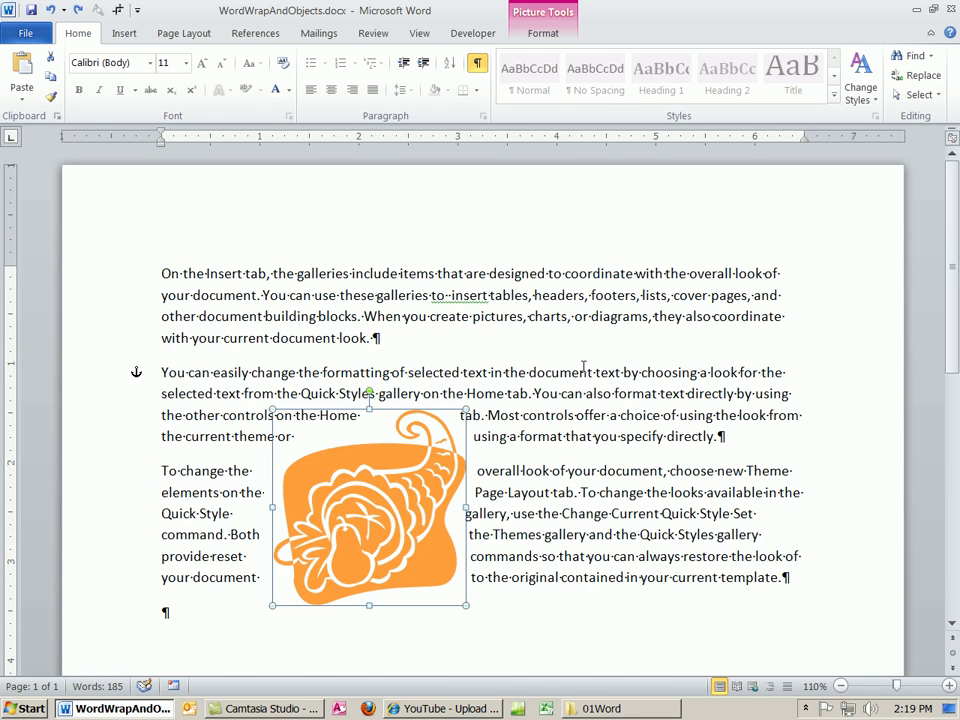
key(ctrl+z)
key(ctrl+z)
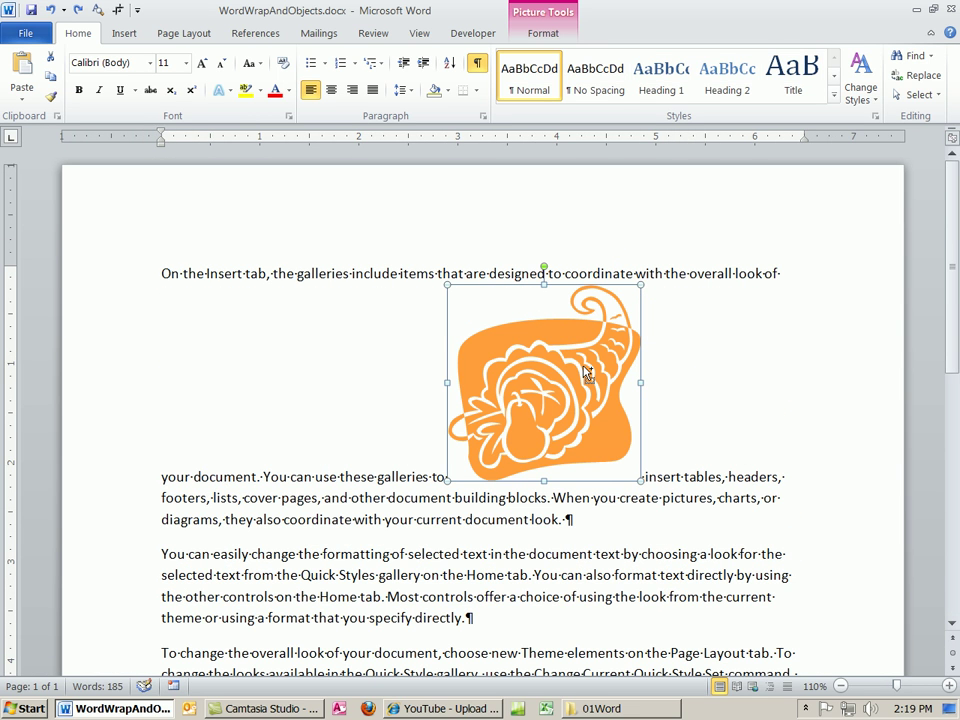
click(731, 420)
click(581, 457)
scroll(596, 385, down, 2)
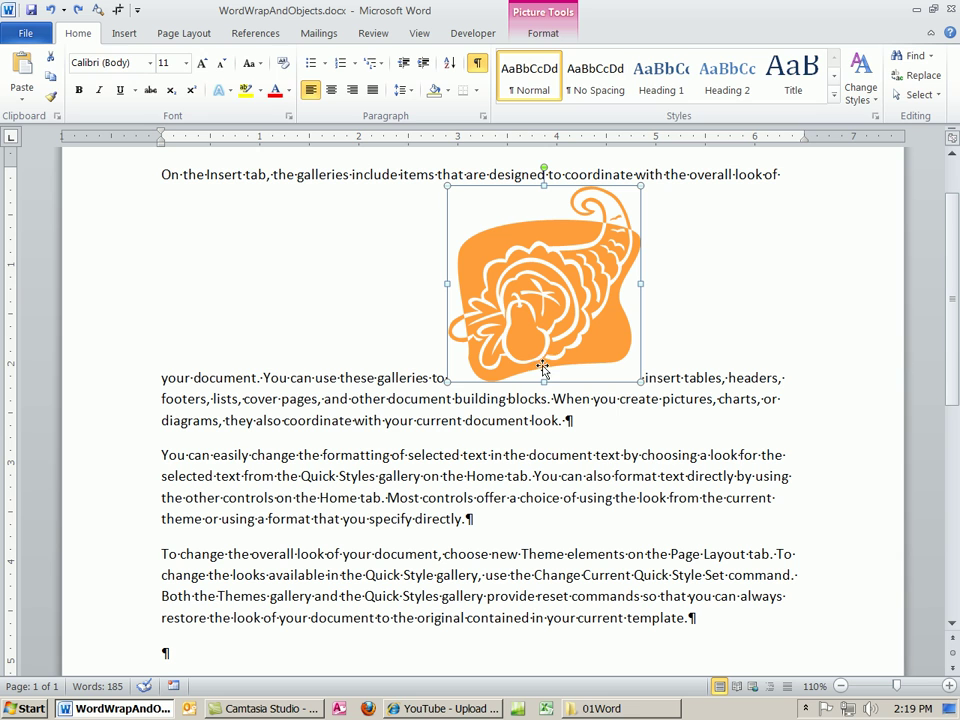
Drag the cornucopia to the end of the first paragraph, right after 'look.'.
click(543, 33)
click(671, 80)
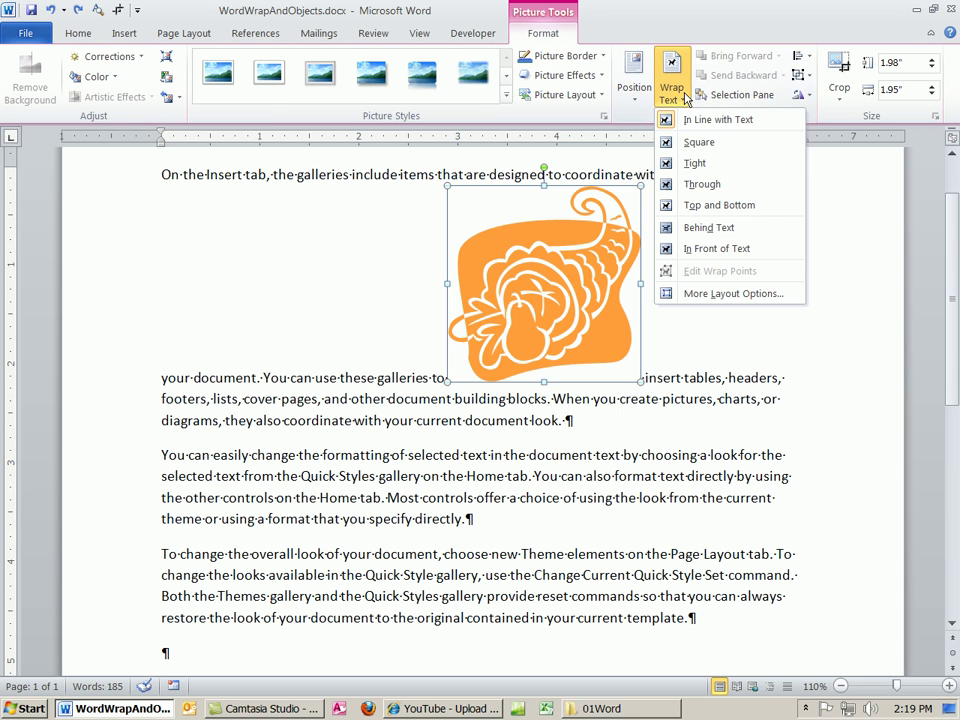
click(563, 335)
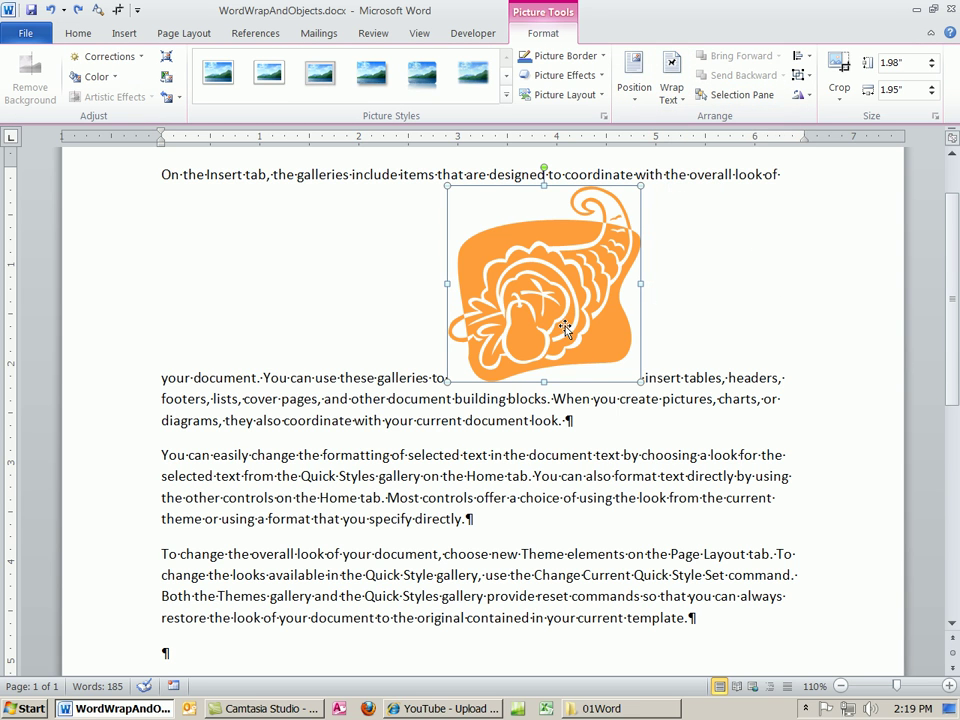
drag(540, 332, 594, 428)
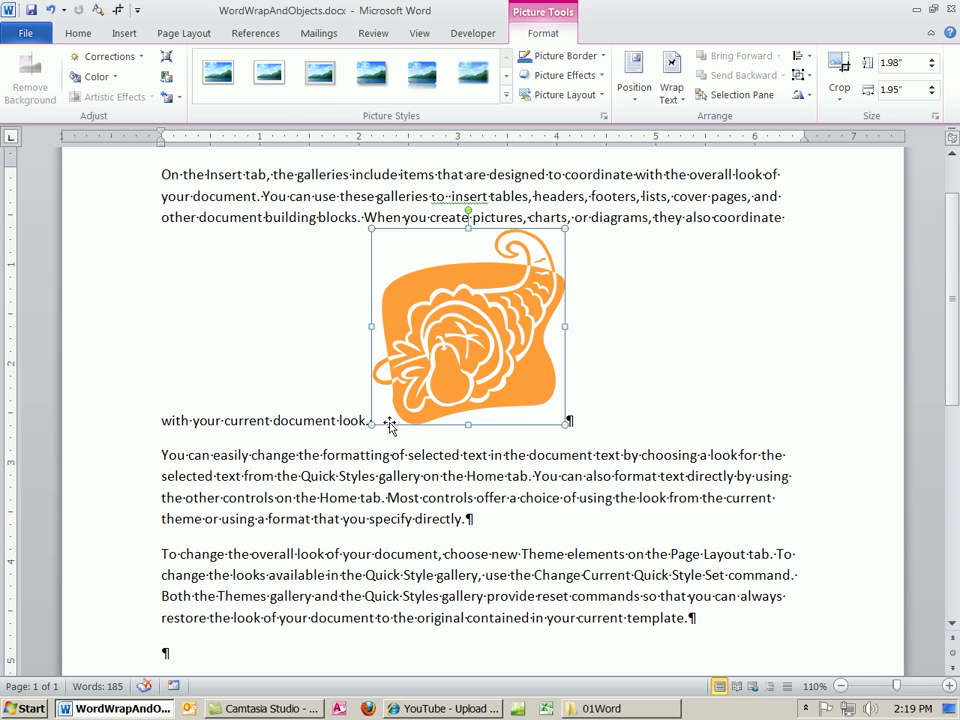
click(609, 420)
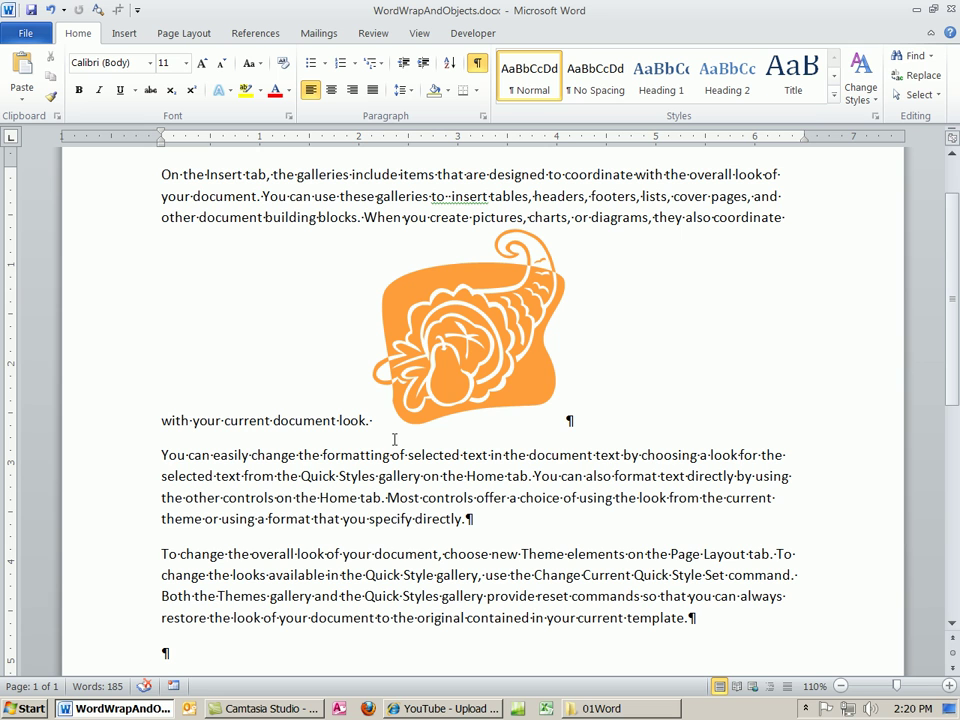
Remove the space after 'look.' and break the picture onto its own line.
click(370, 420)
key(BackSpace)
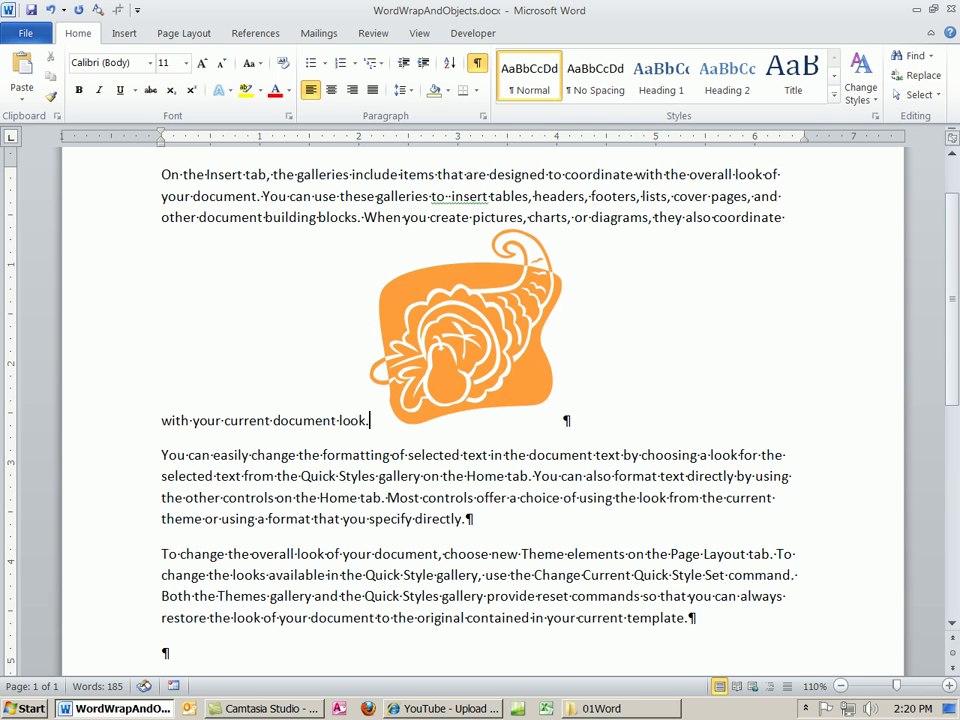
key(Return)
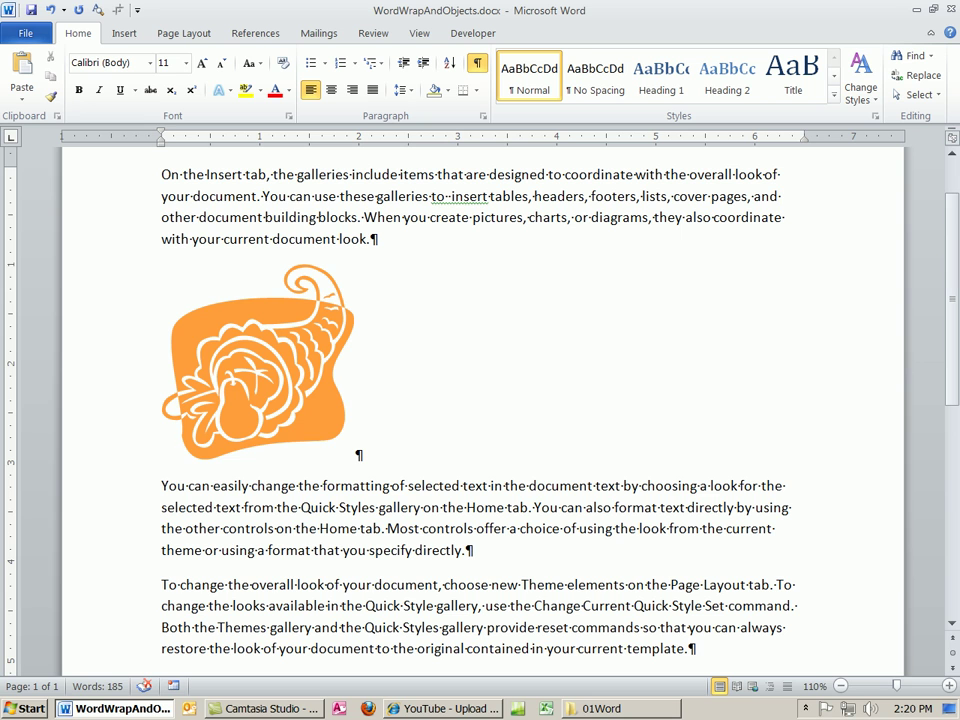
Set the cornucopia's wrapping to Square so the second and third paragraphs run down its right.
click(266, 402)
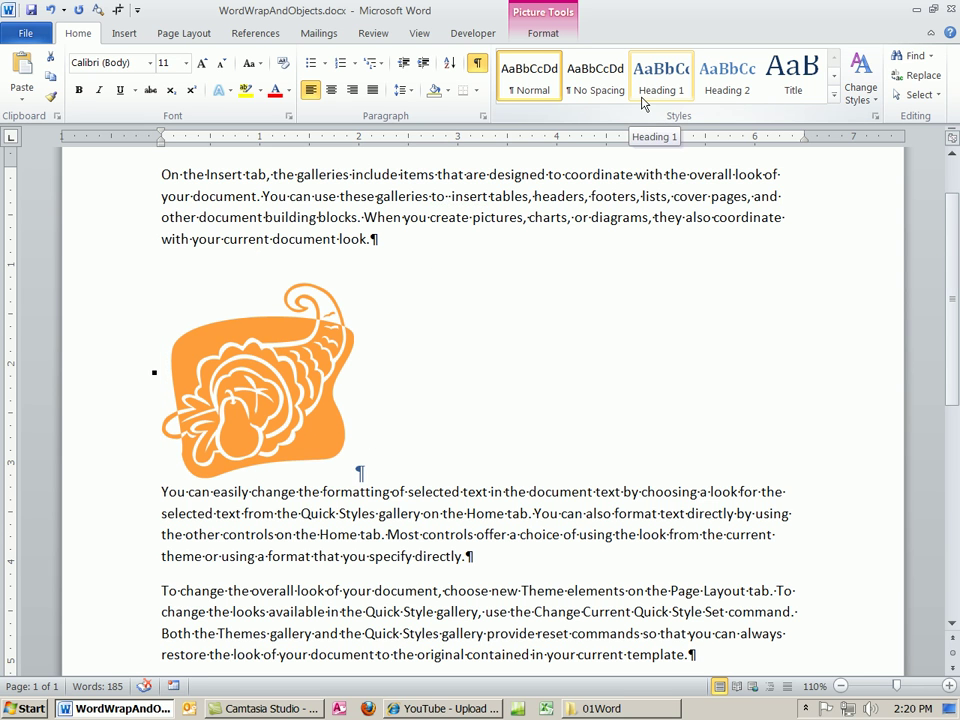
click(543, 33)
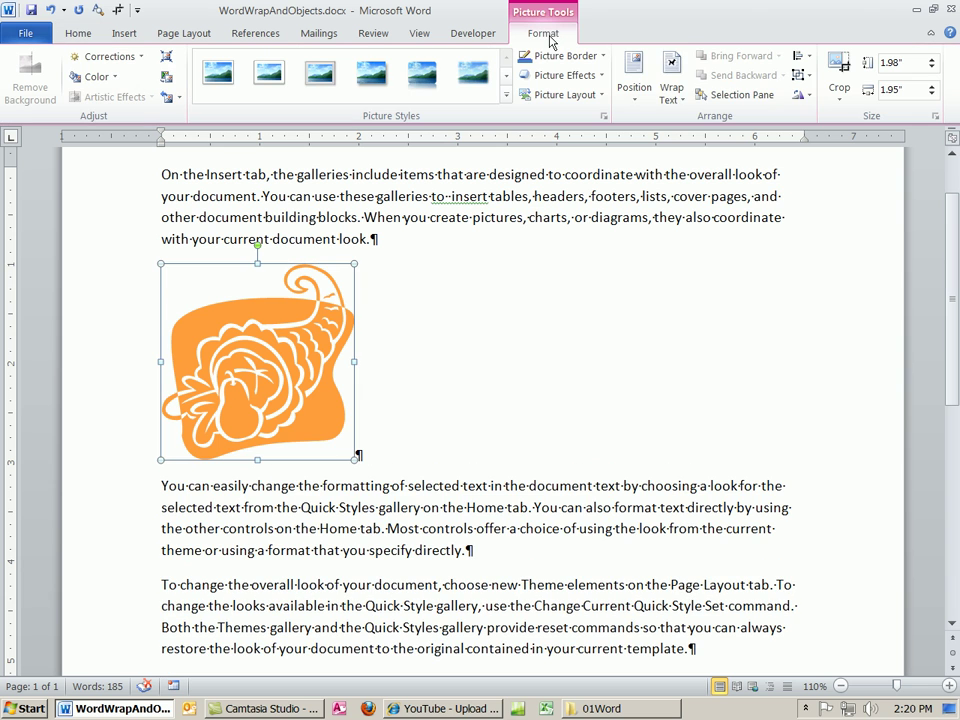
click(671, 93)
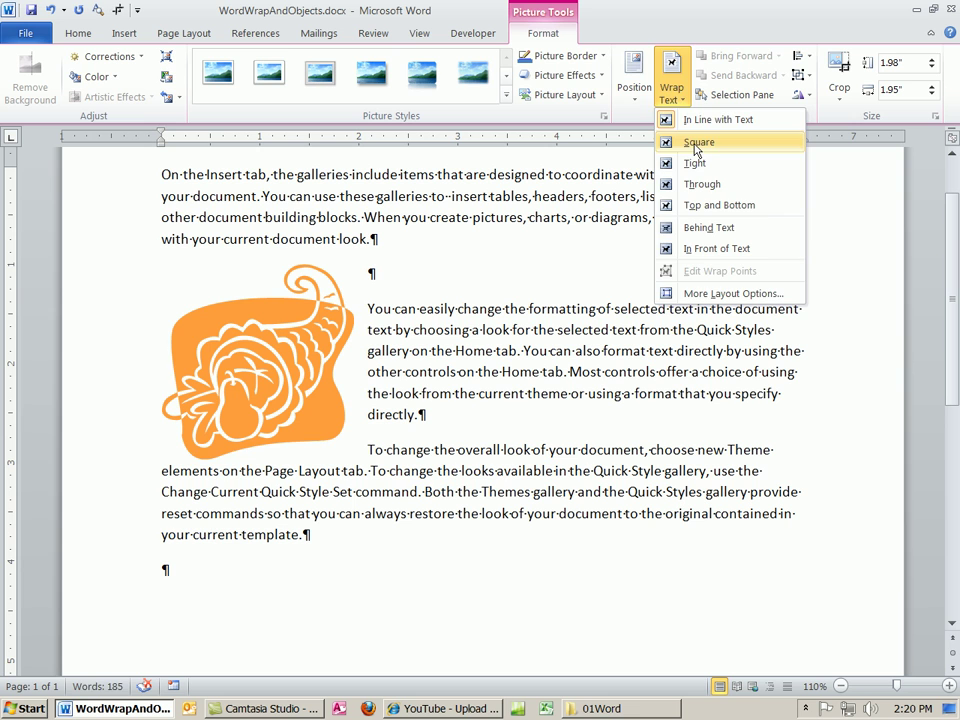
click(697, 143)
click(422, 580)
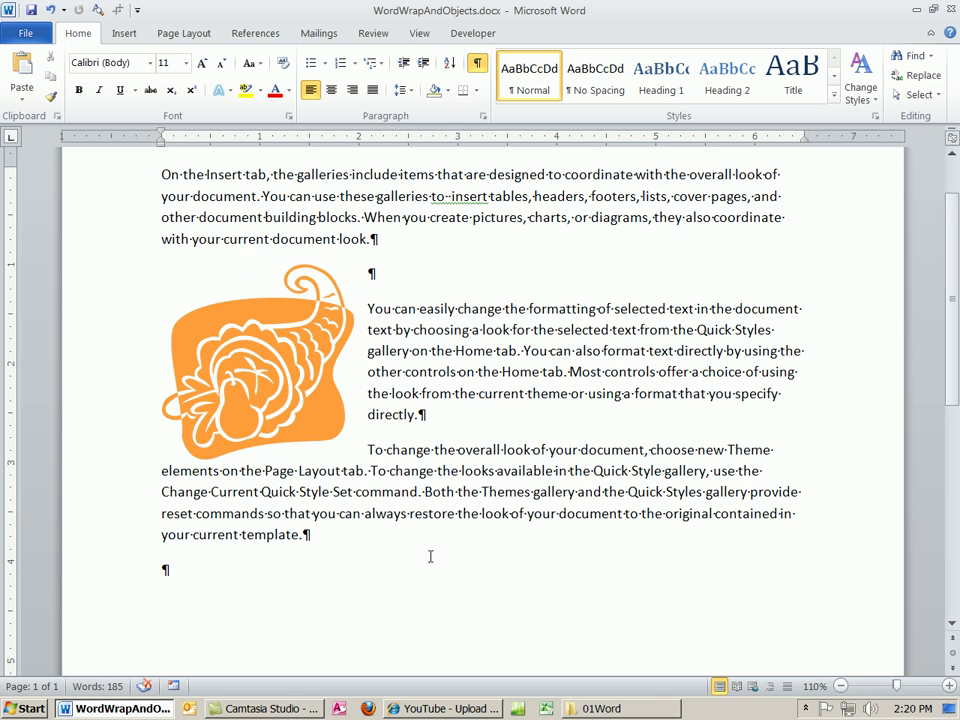
scroll(430, 556, up, 1)
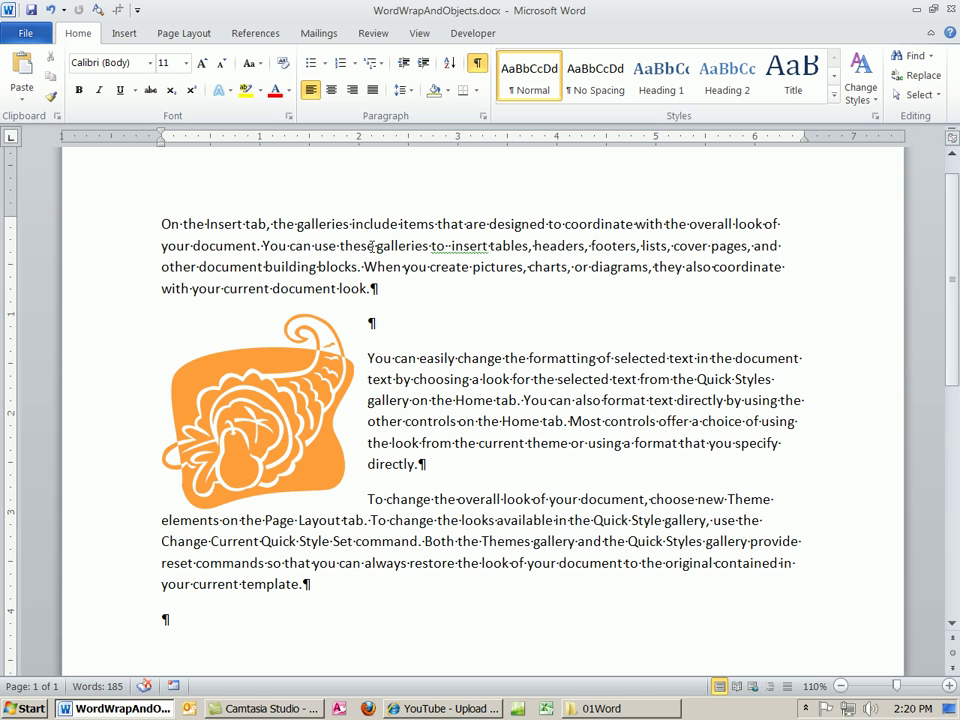
click(298, 436)
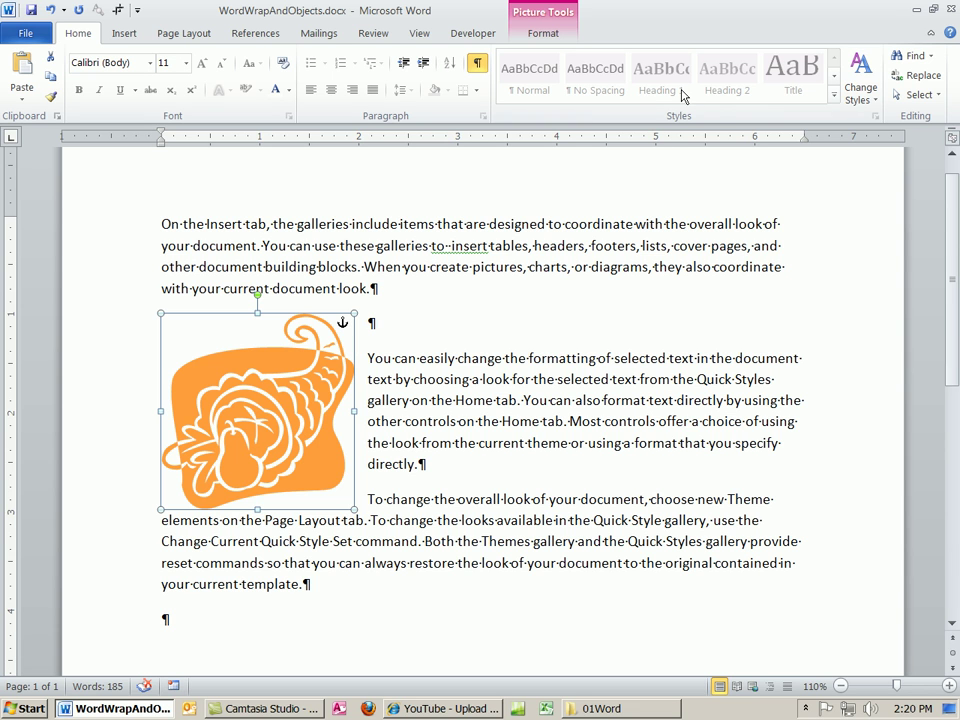
click(546, 34)
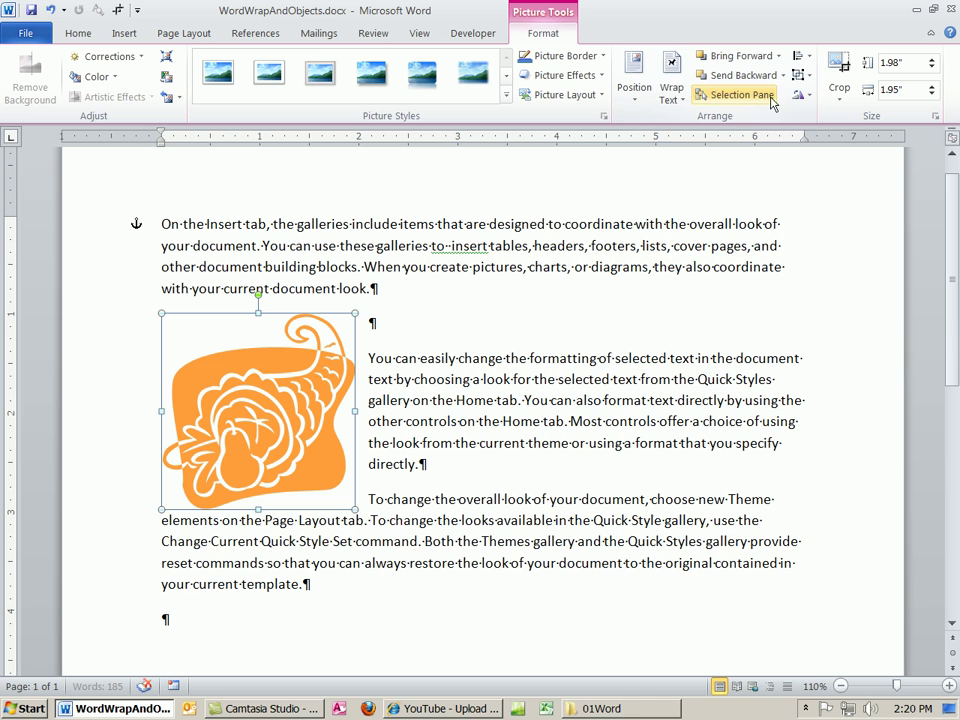
click(672, 82)
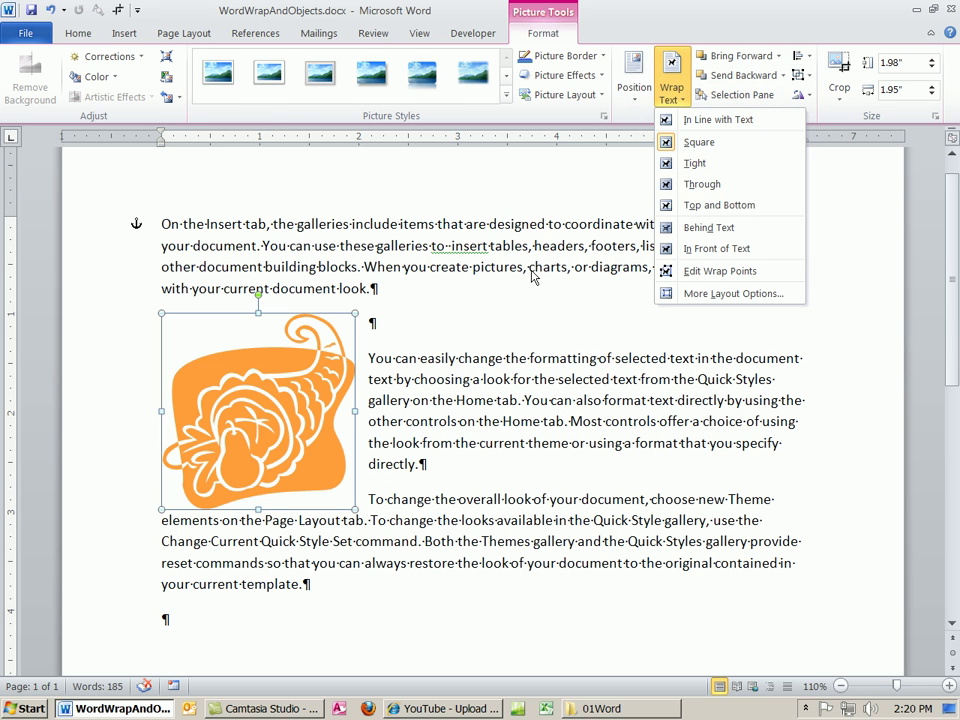
click(161, 224)
click(296, 410)
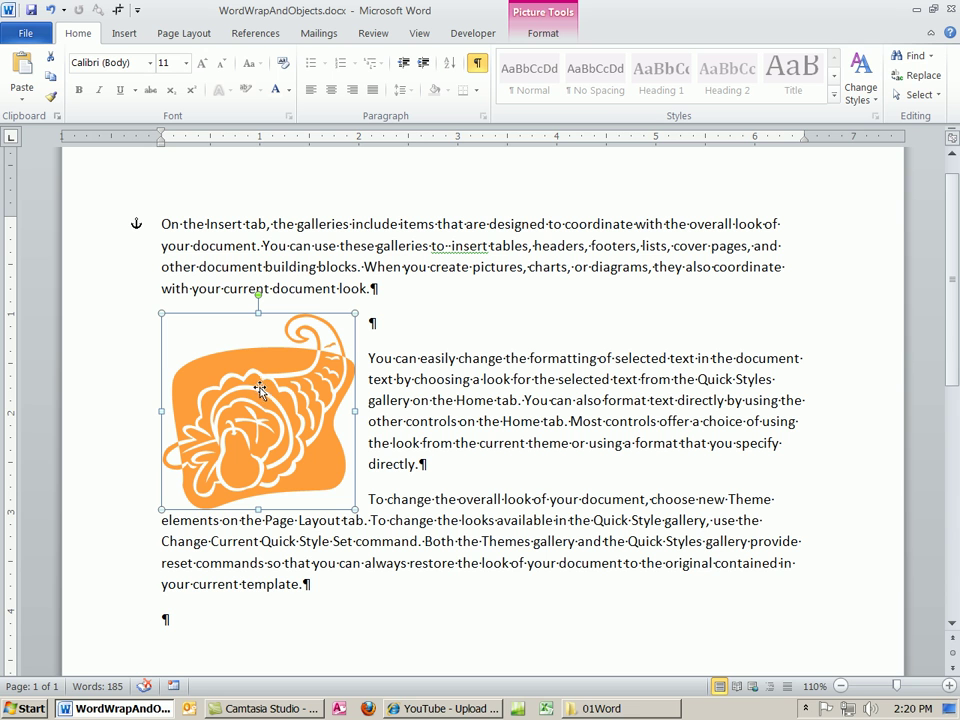
click(545, 35)
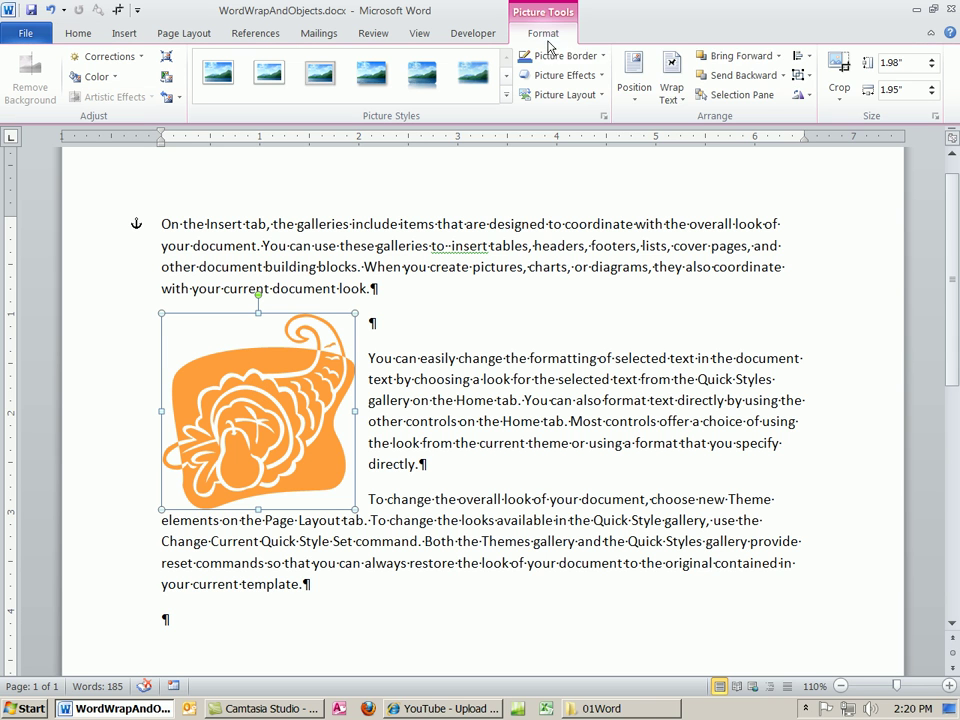
click(686, 101)
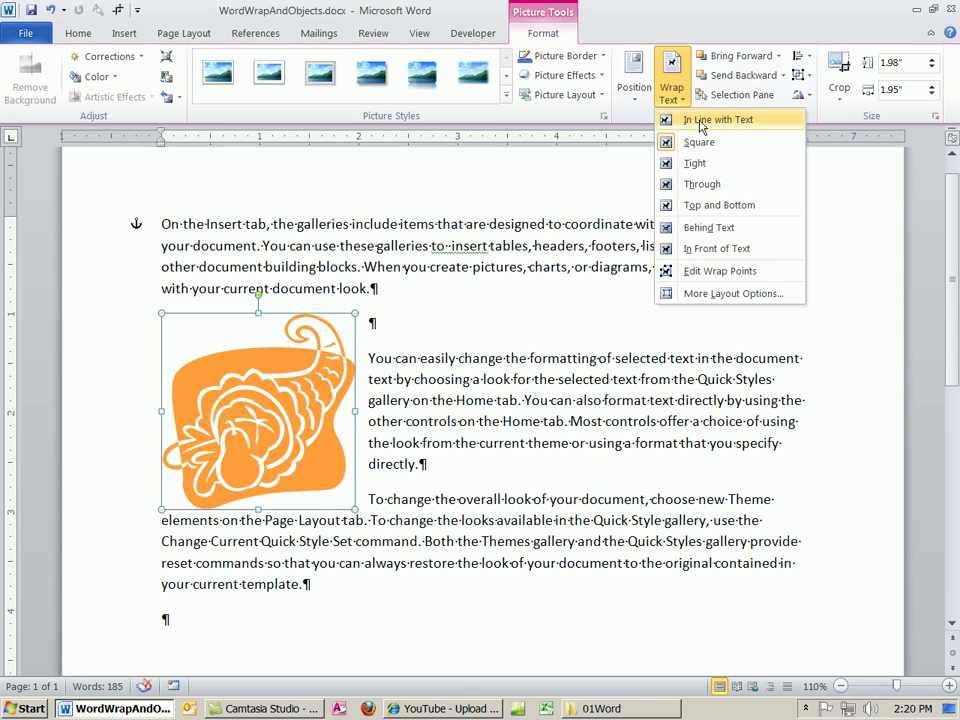
click(493, 292)
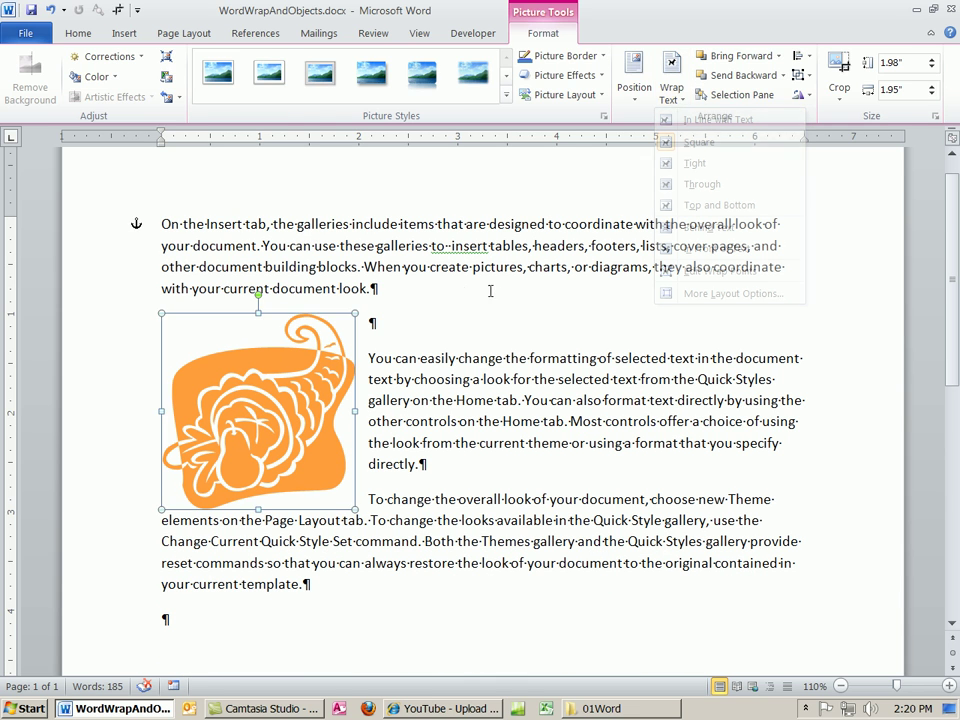
click(259, 403)
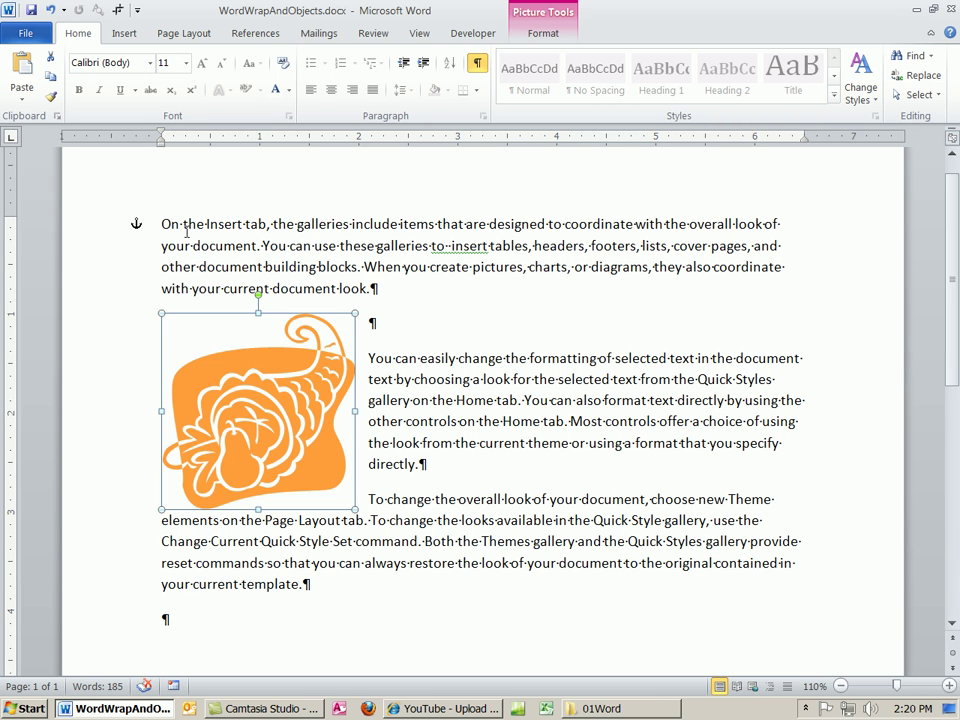
click(217, 226)
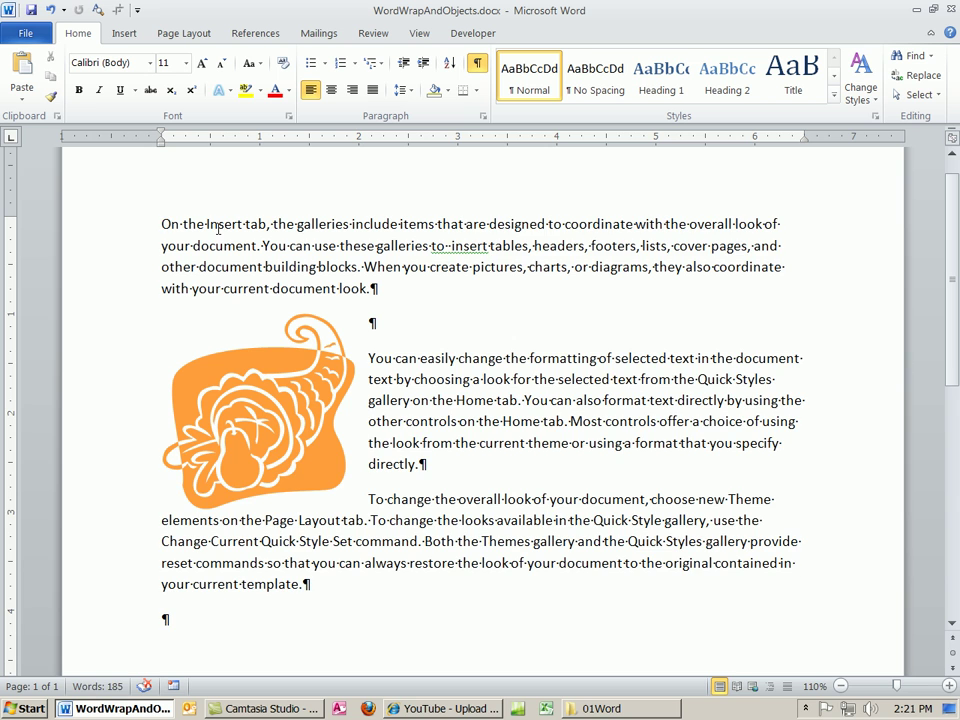
key(Home)
key(Return)
key(Return)
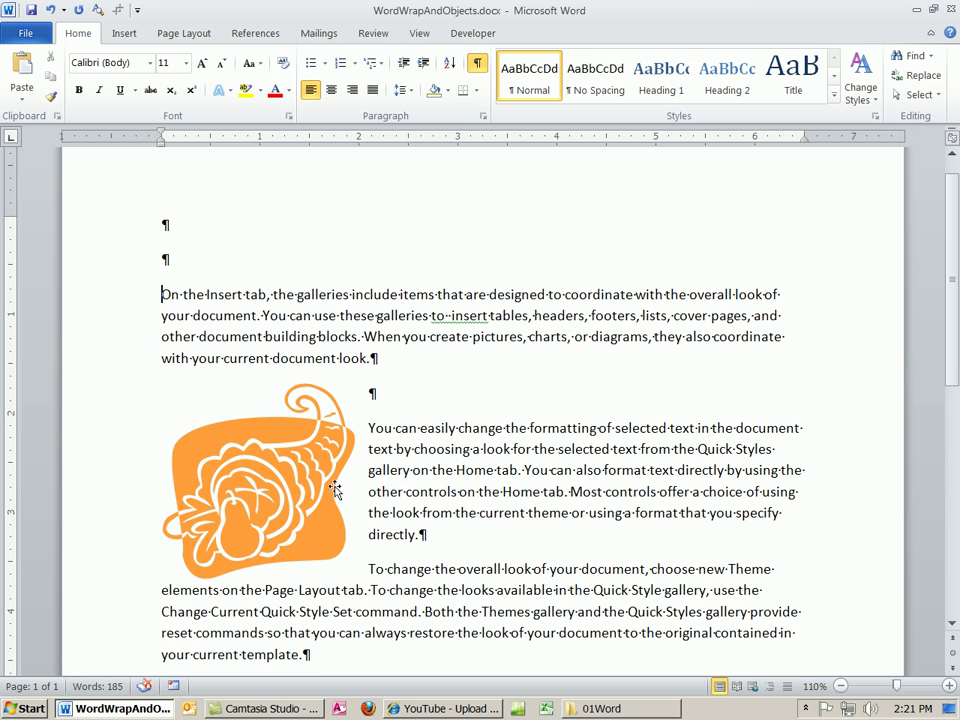
click(270, 488)
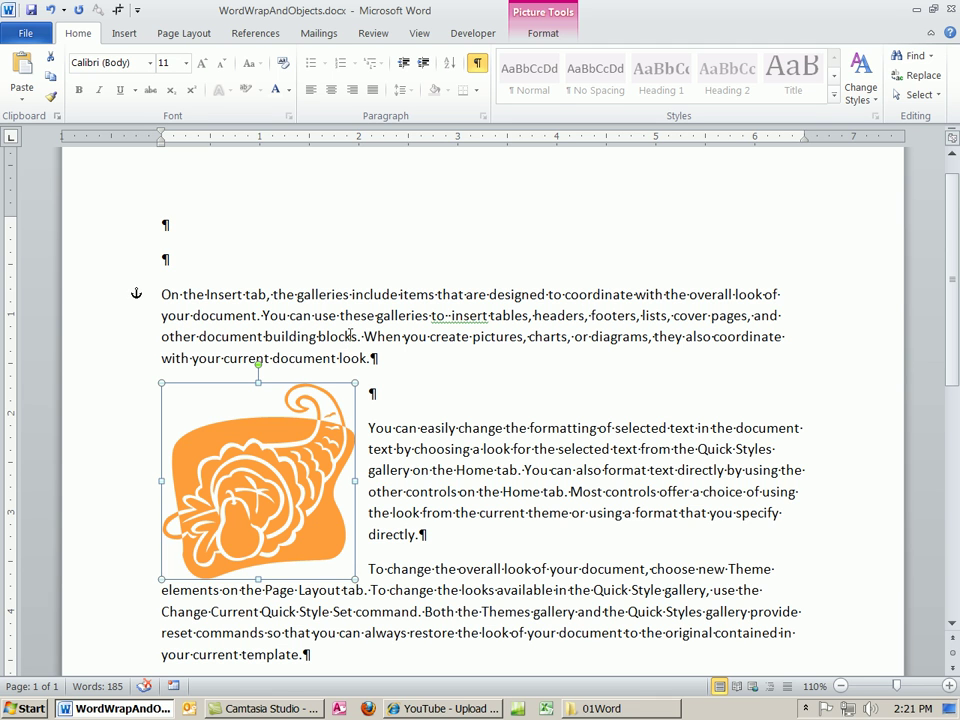
key(ctrl+z)
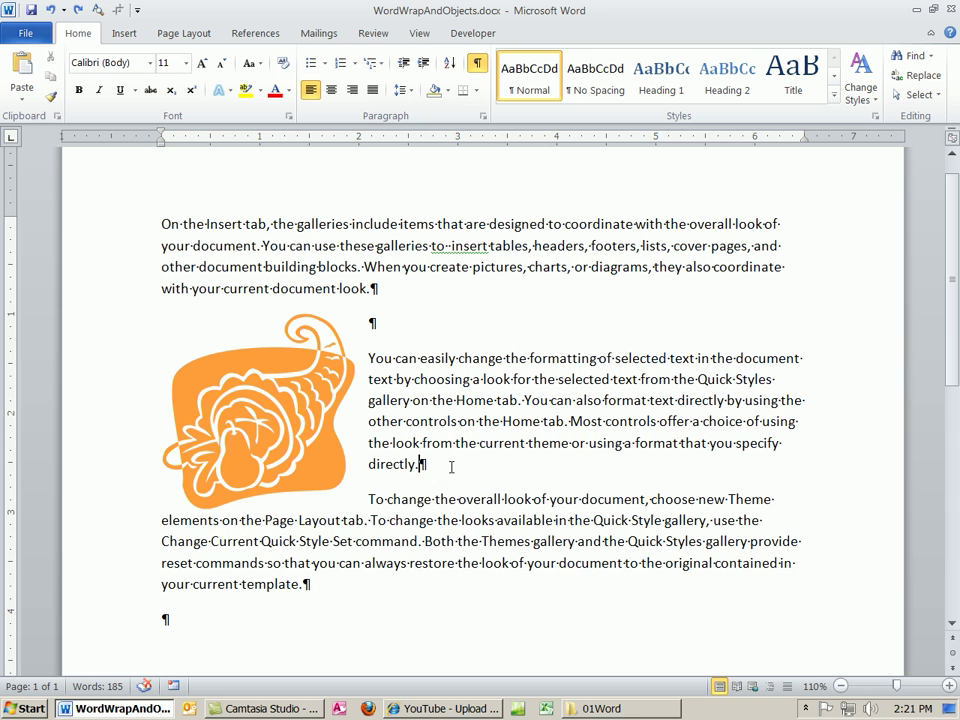
key(Return)
key(Return)
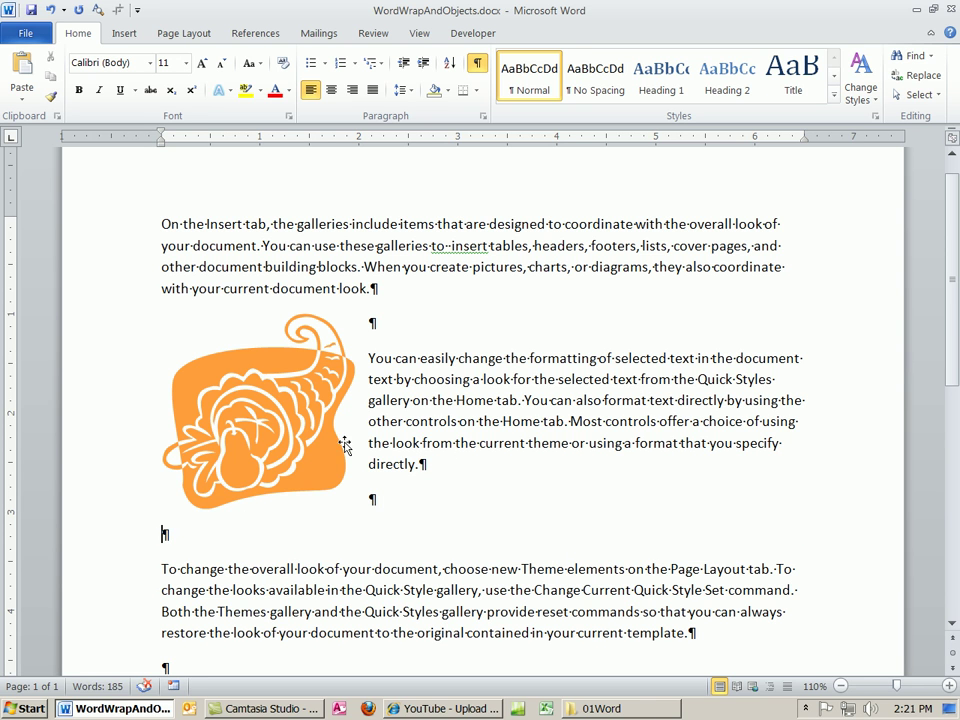
click(295, 427)
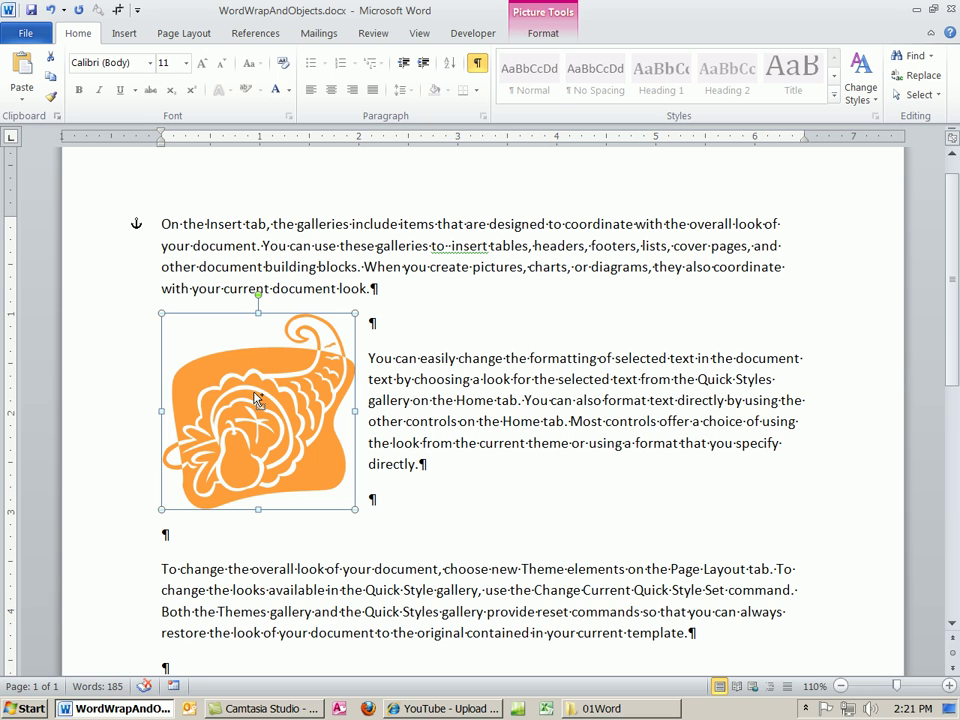
key(ctrl+z)
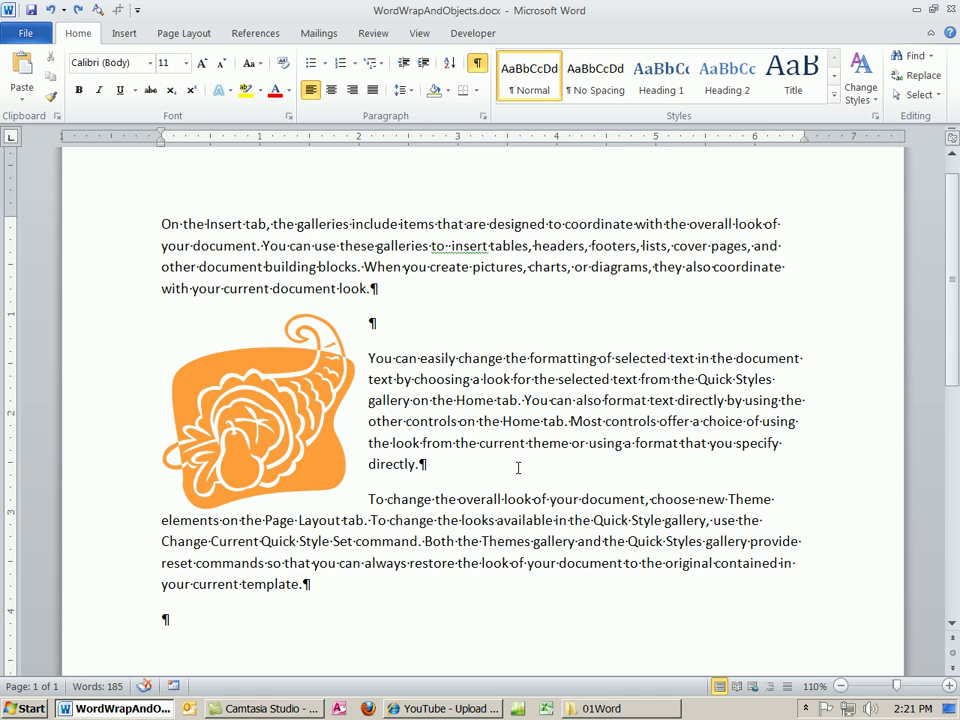
Select the cornucopia to reveal its anchor icon beside the first paragraph.
click(289, 422)
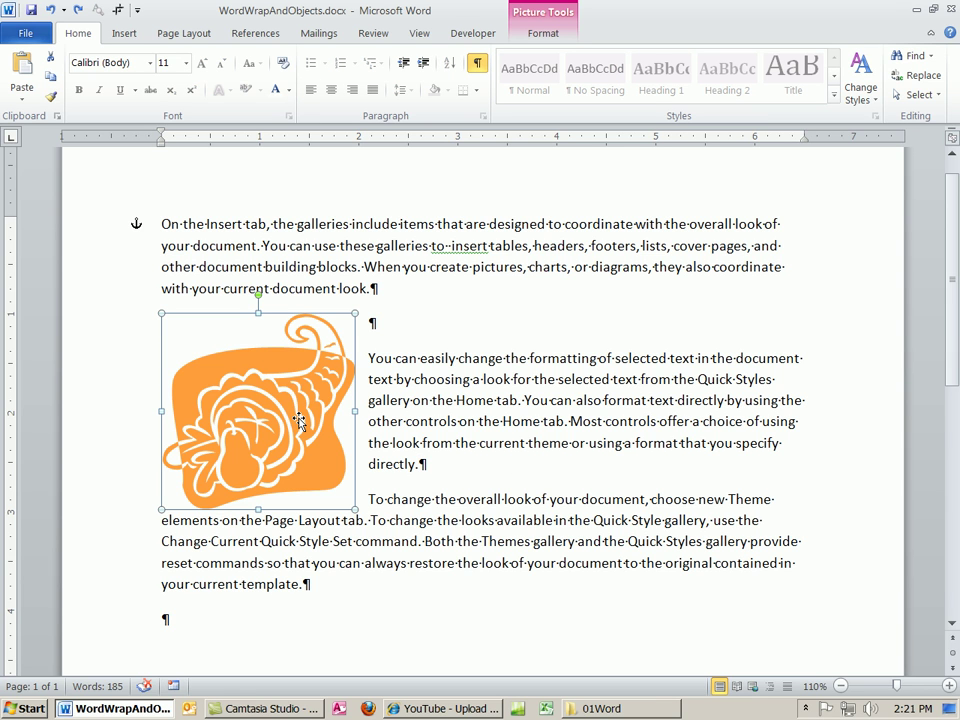